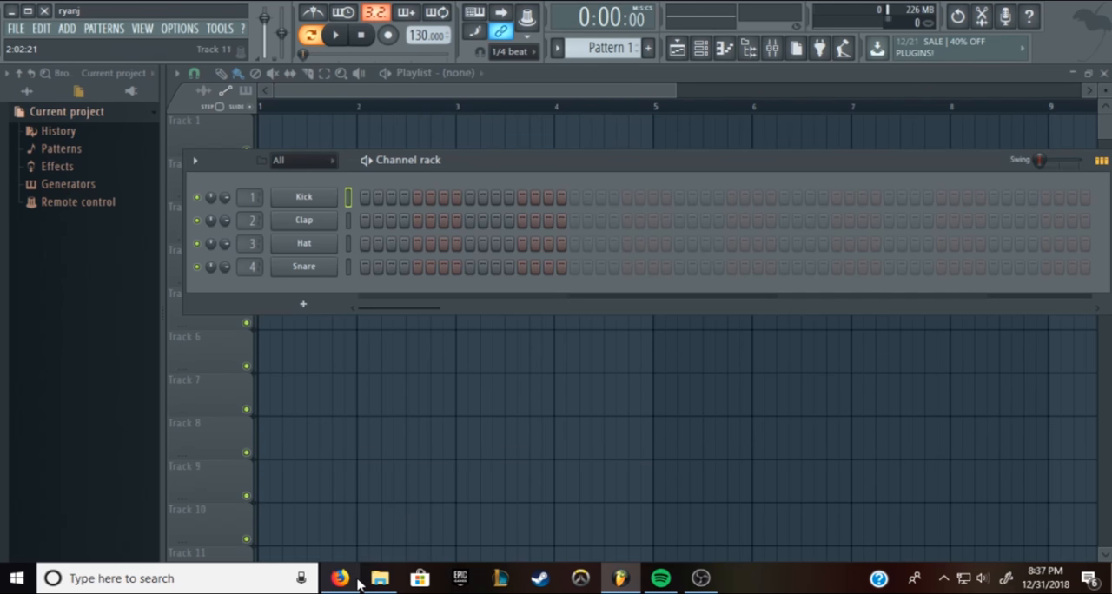
Switch to Firefox and look over the FLPSDE YouTube channel's uploaded videos and free loop packs
mouse_move(356, 584)
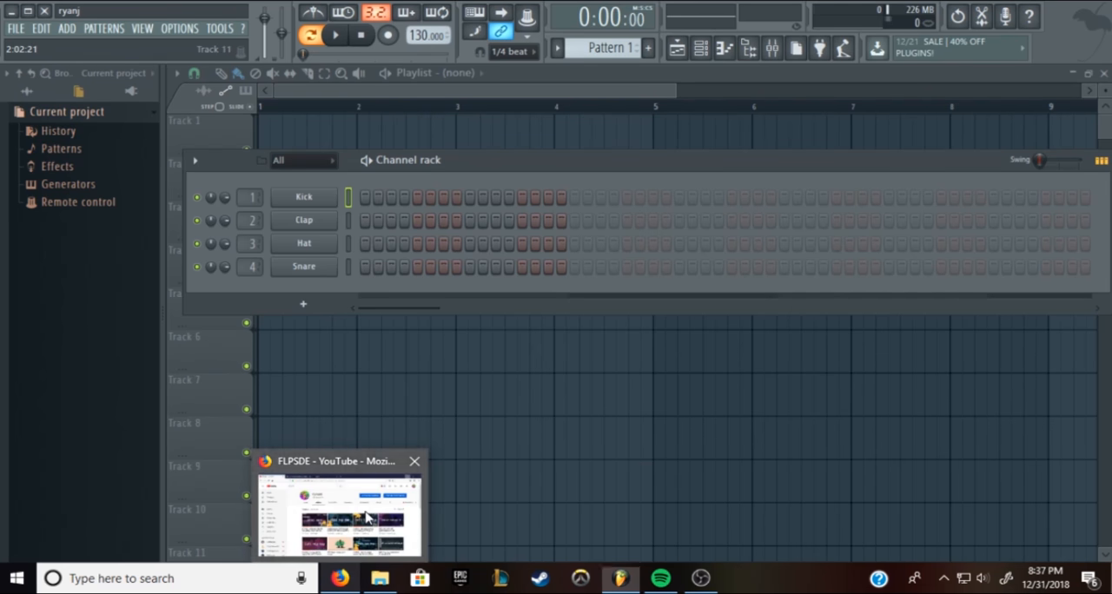
click(355, 583)
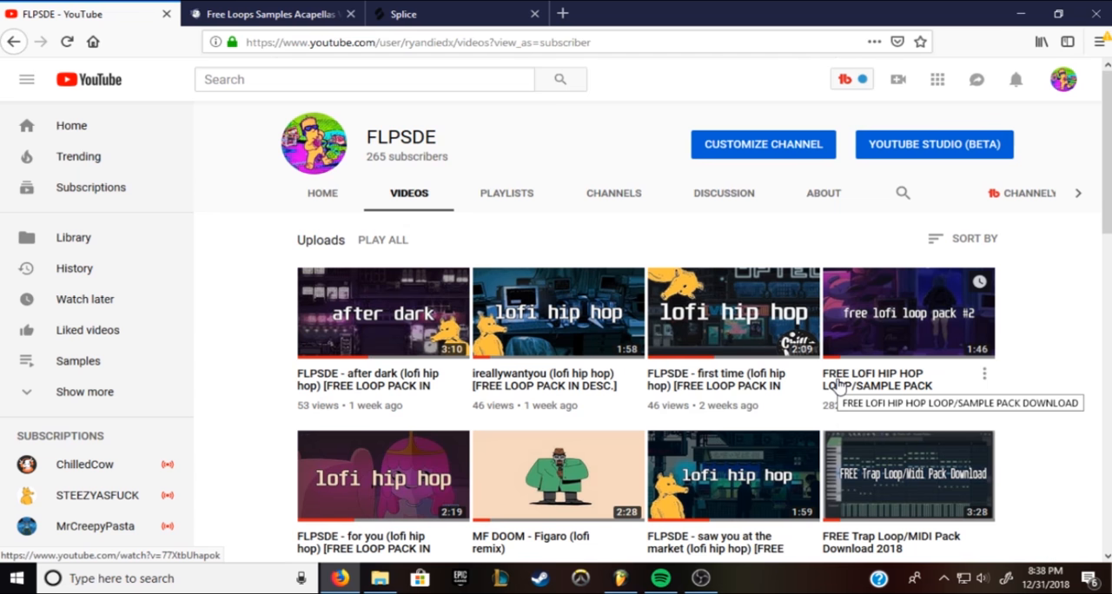
click(318, 83)
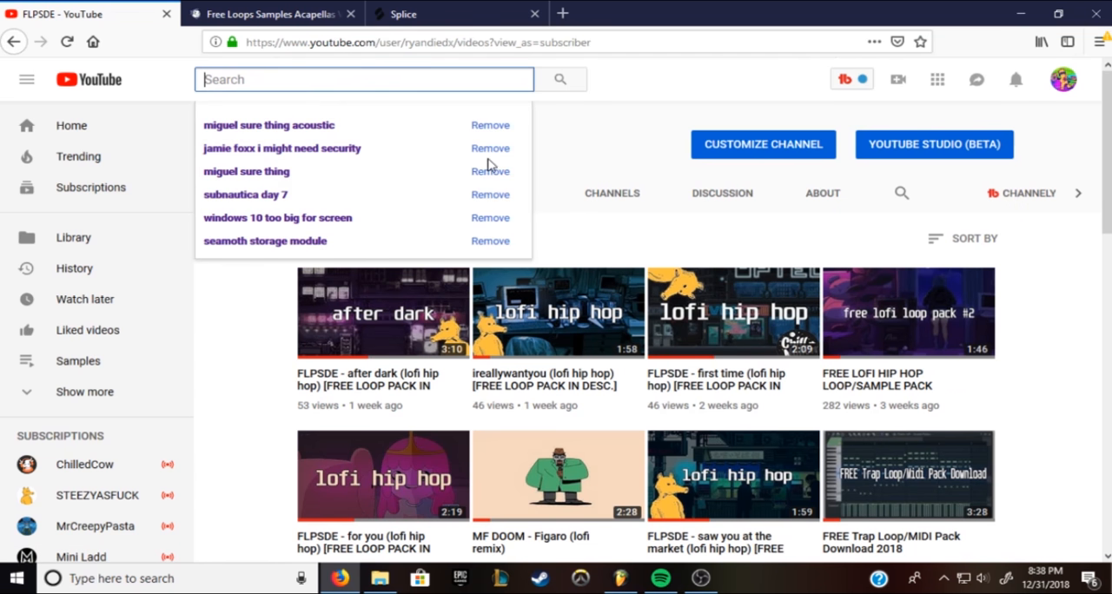
click(631, 97)
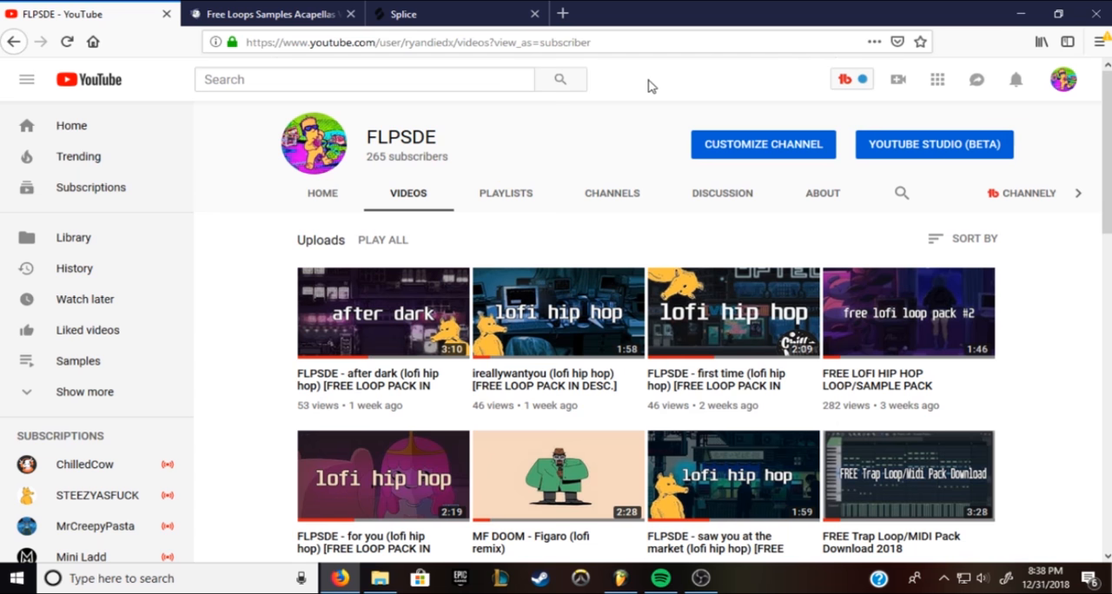
Browse the free loops in Looperman's Loops & Samples section and view the Splice home page
click(277, 15)
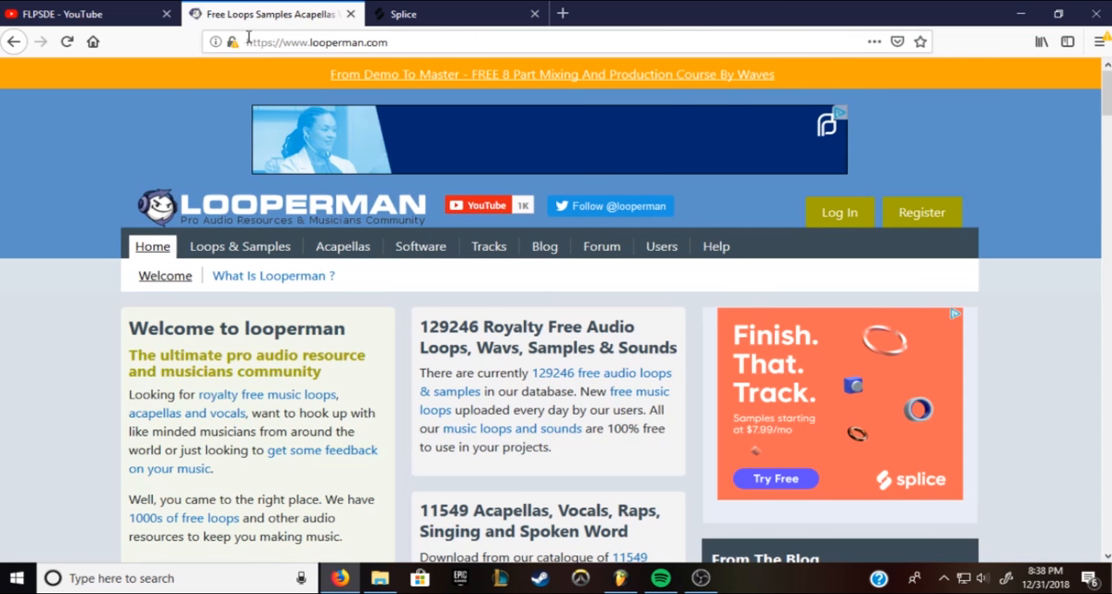
click(224, 250)
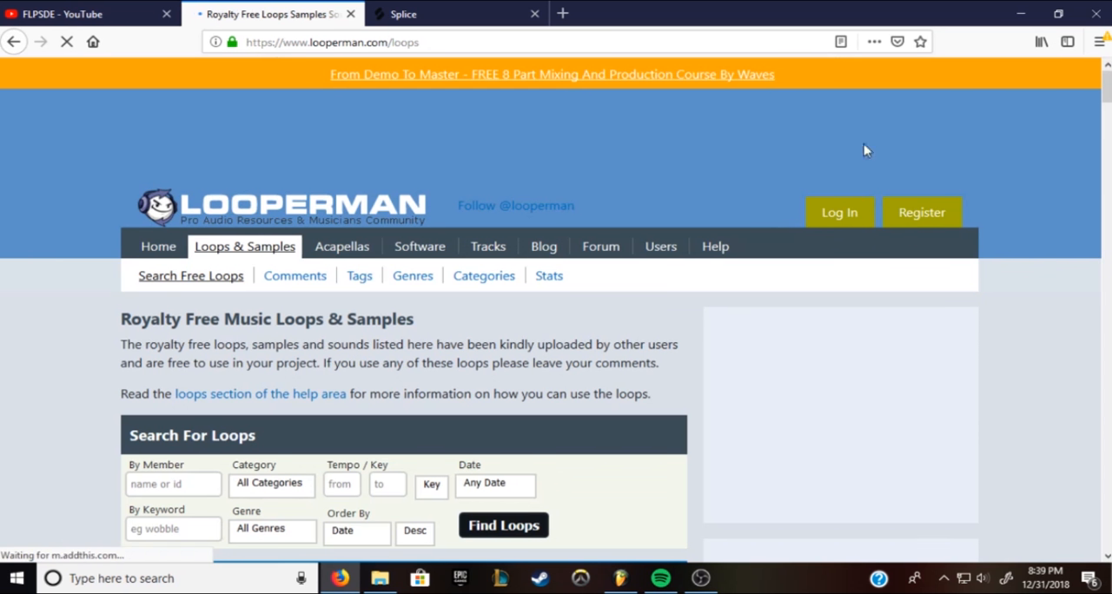
scroll(225, 383, down, 3)
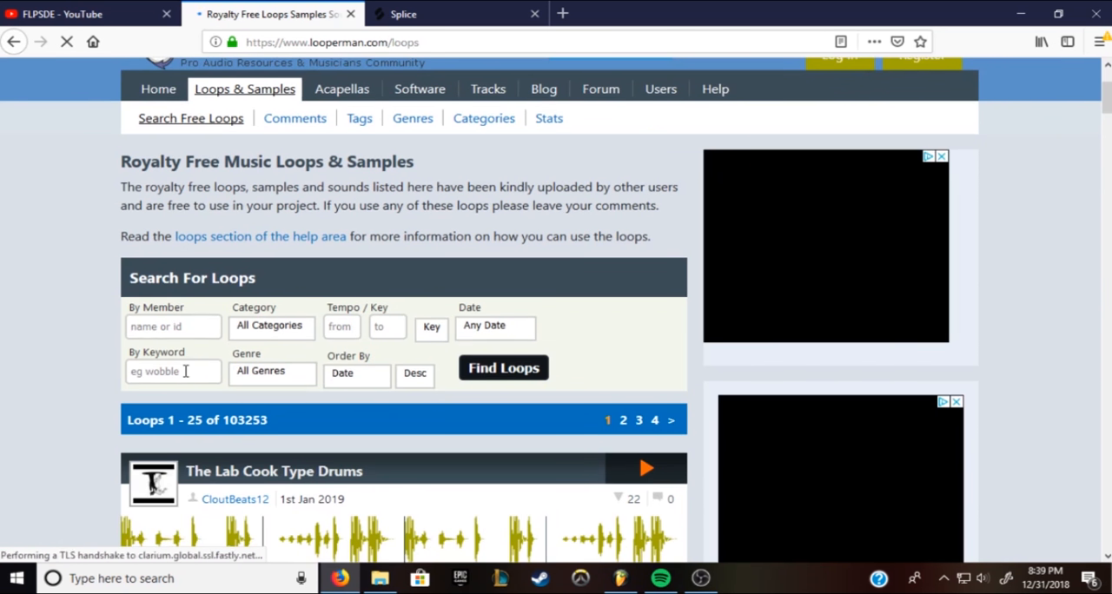
scroll(185, 371, down, 3)
click(165, 214)
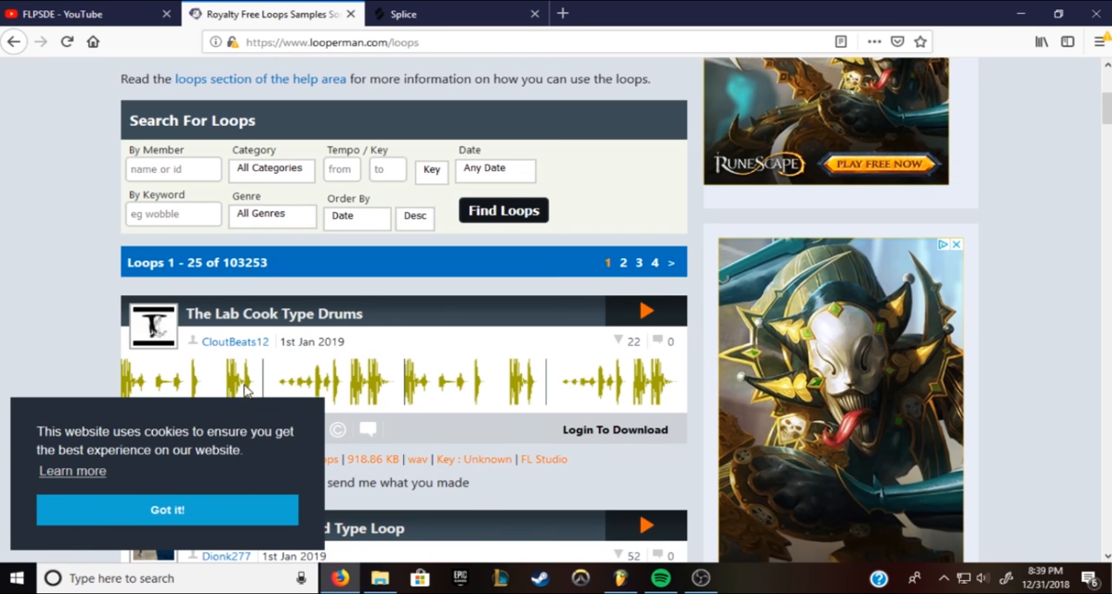
scroll(85, 348, down, 2)
scroll(84, 349, down, 1)
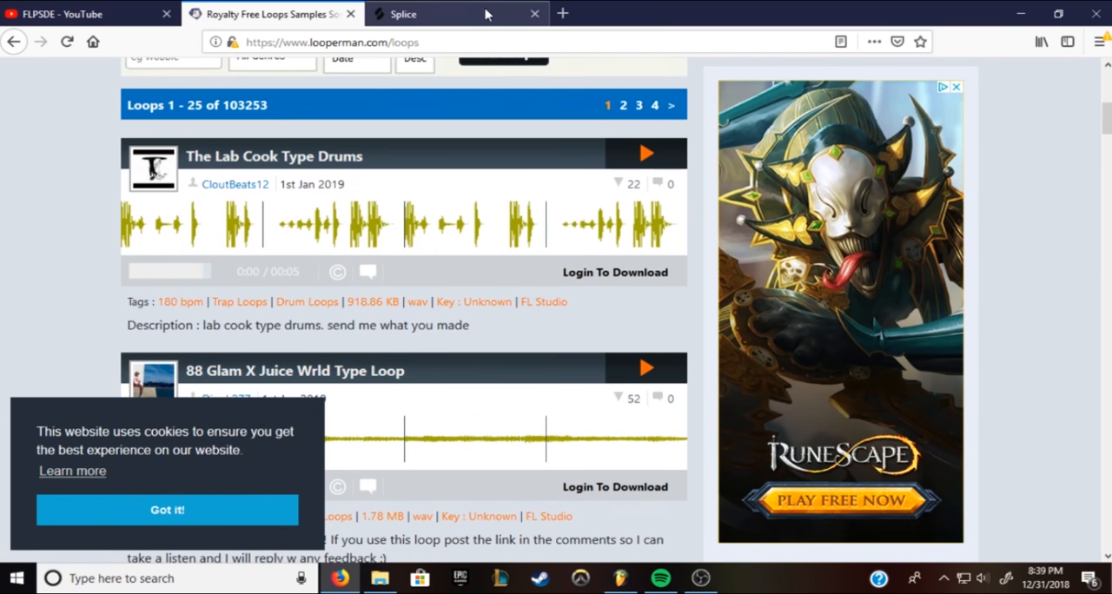
click(459, 16)
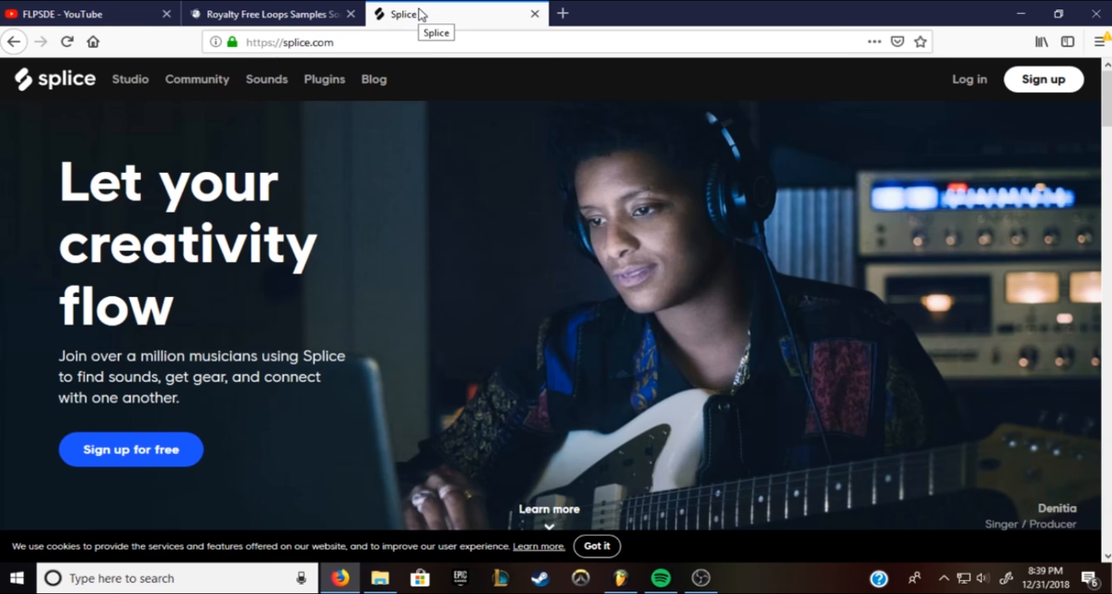
drag(653, 25, 582, 28)
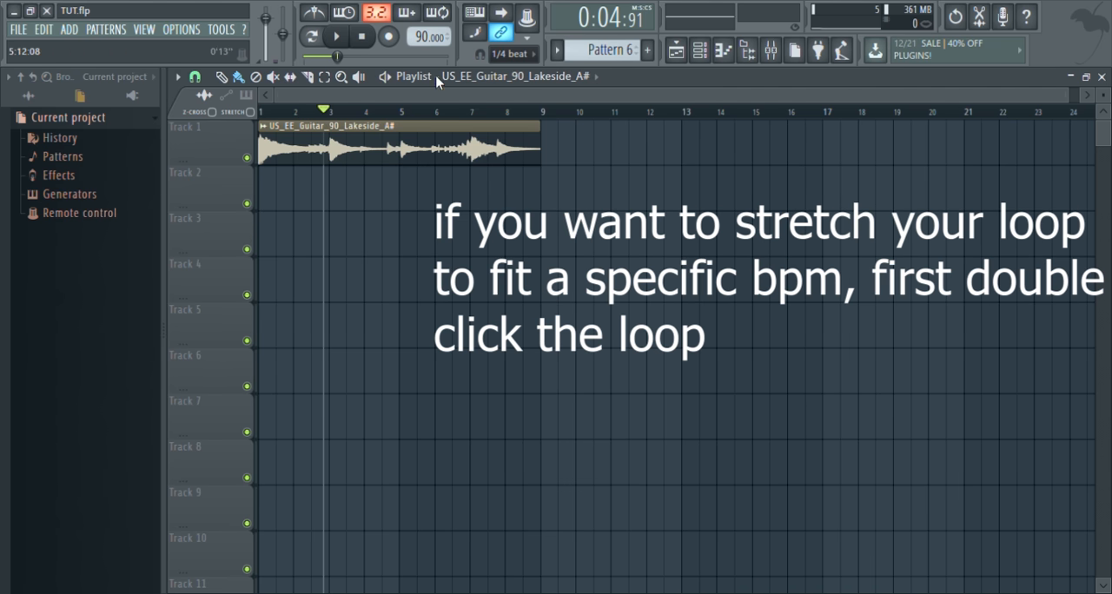
Open the guitar loop's sample settings, close them, and try stretching its playlist clip from the end with Stretch enabled
double_click(379, 155)
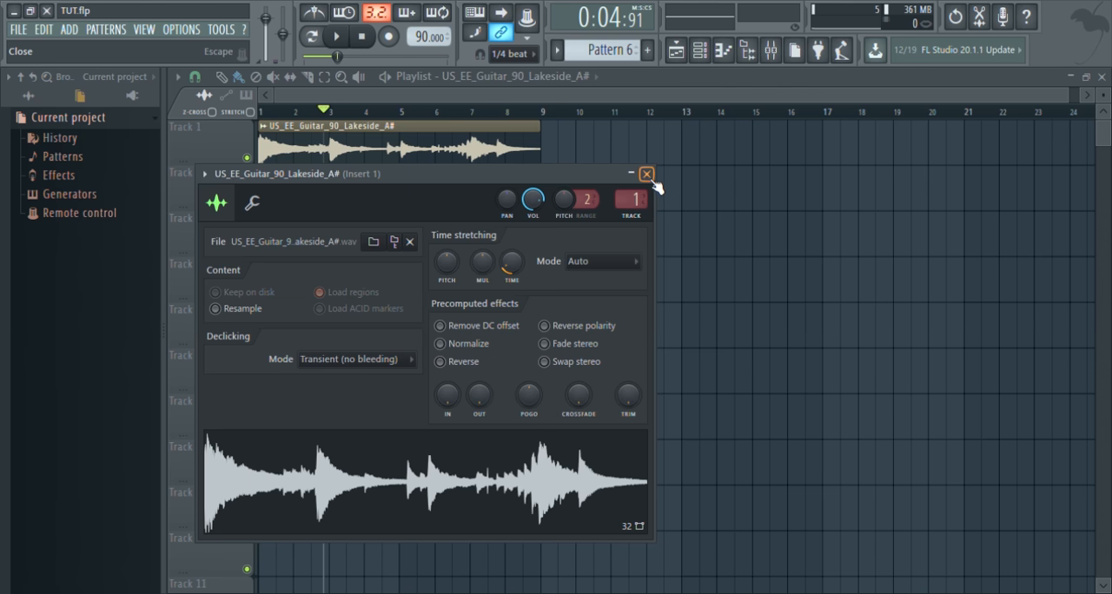
click(720, 73)
click(250, 113)
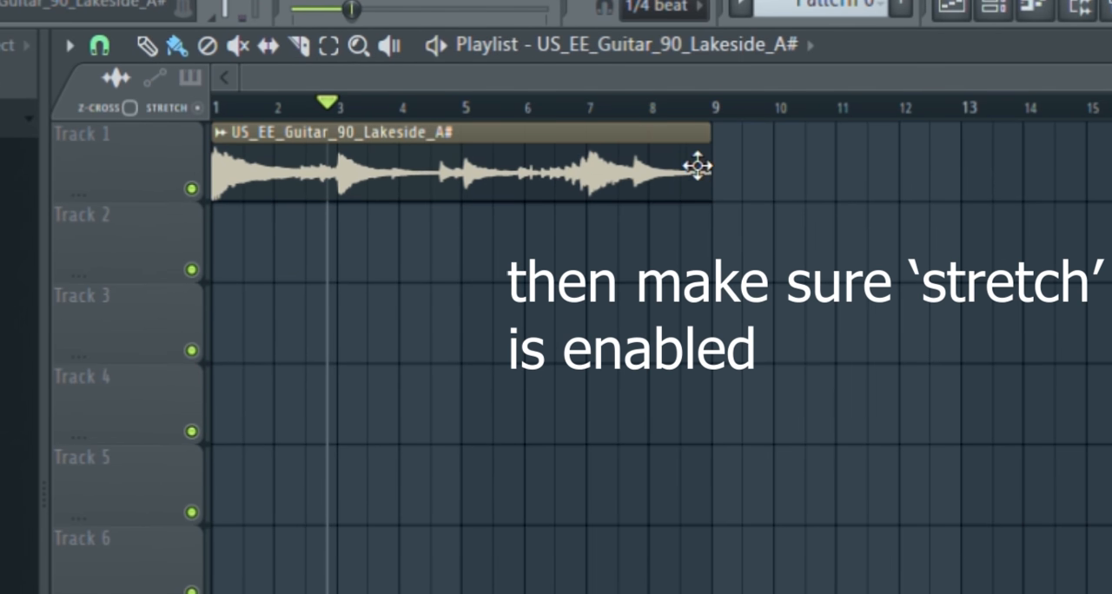
drag(725, 179, 774, 225)
drag(732, 222, 744, 223)
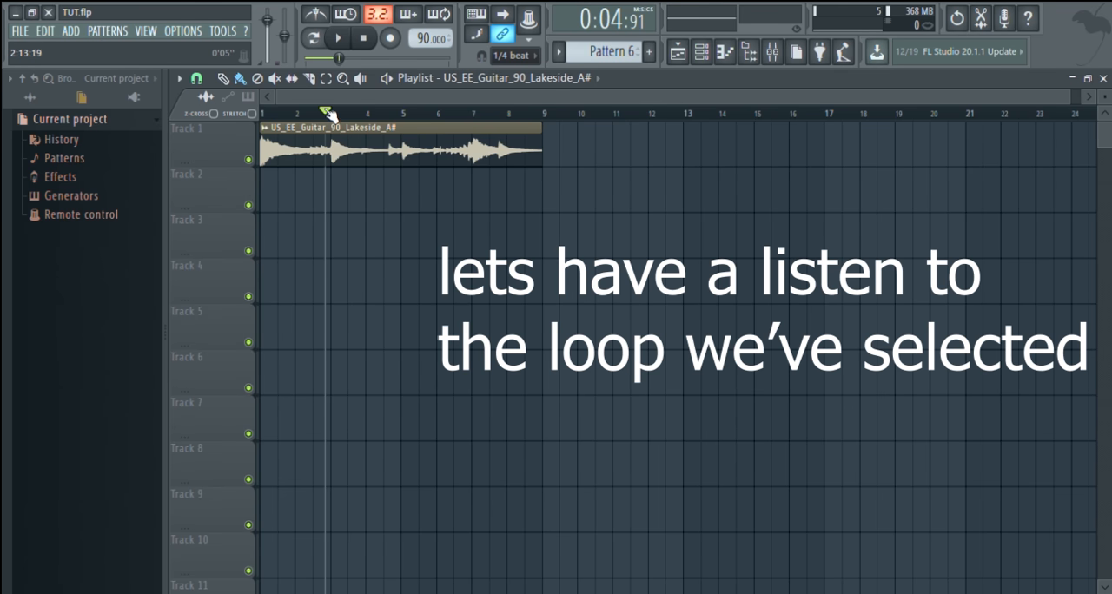
Listen to the US_EE_Guitar_90_Lakeside_A# loop from the start of the playlist and stop playback
key(space)
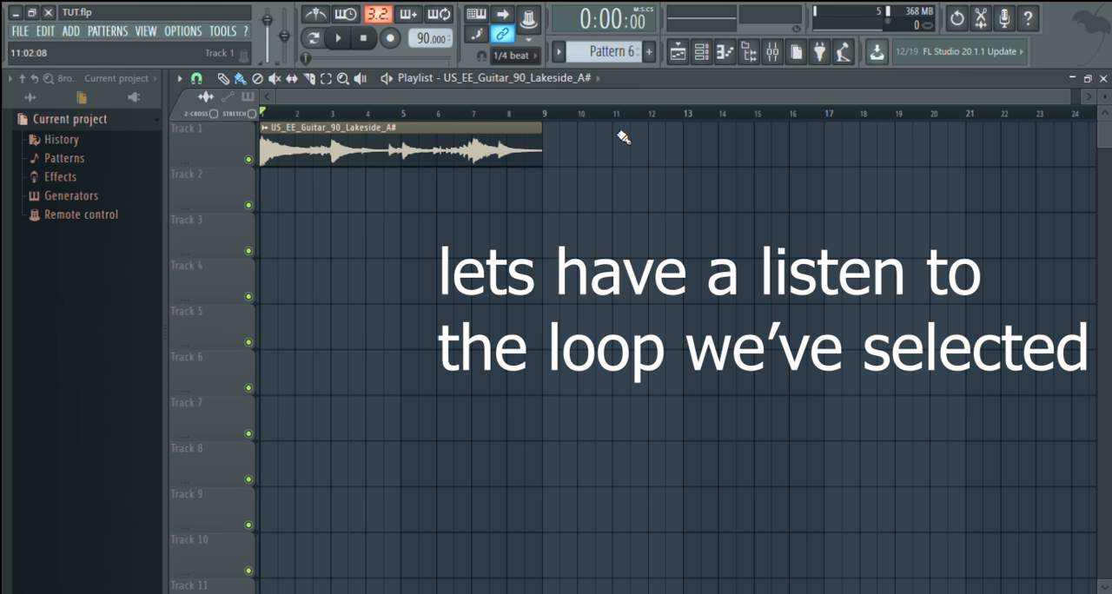
key(space)
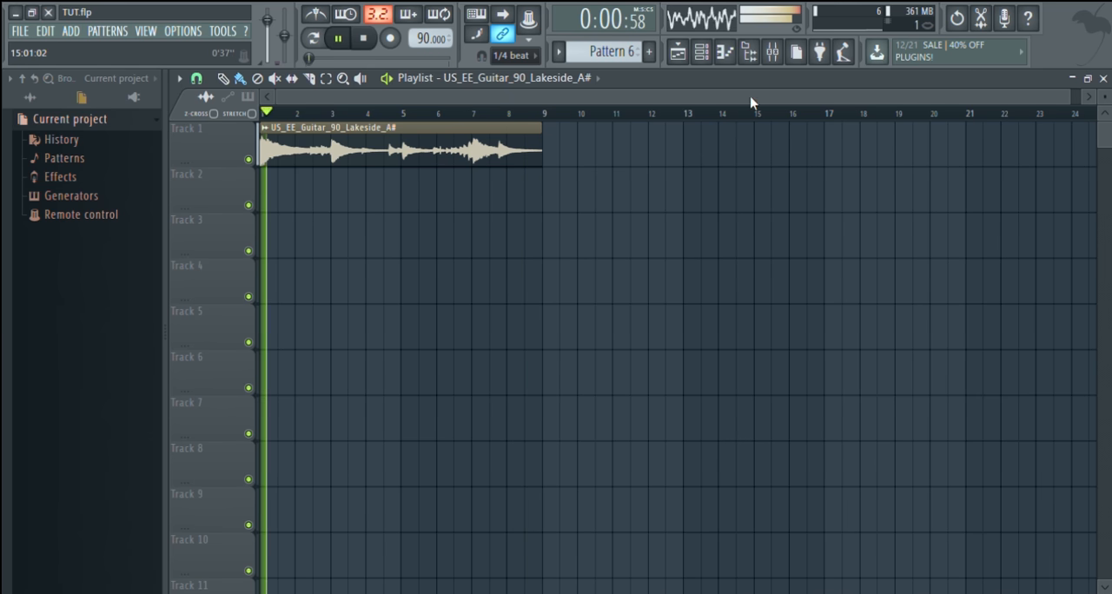
key(space)
Open the channel rack with the drum channels, place it near the top of the playlist, and switch playback to pattern mode
click(702, 54)
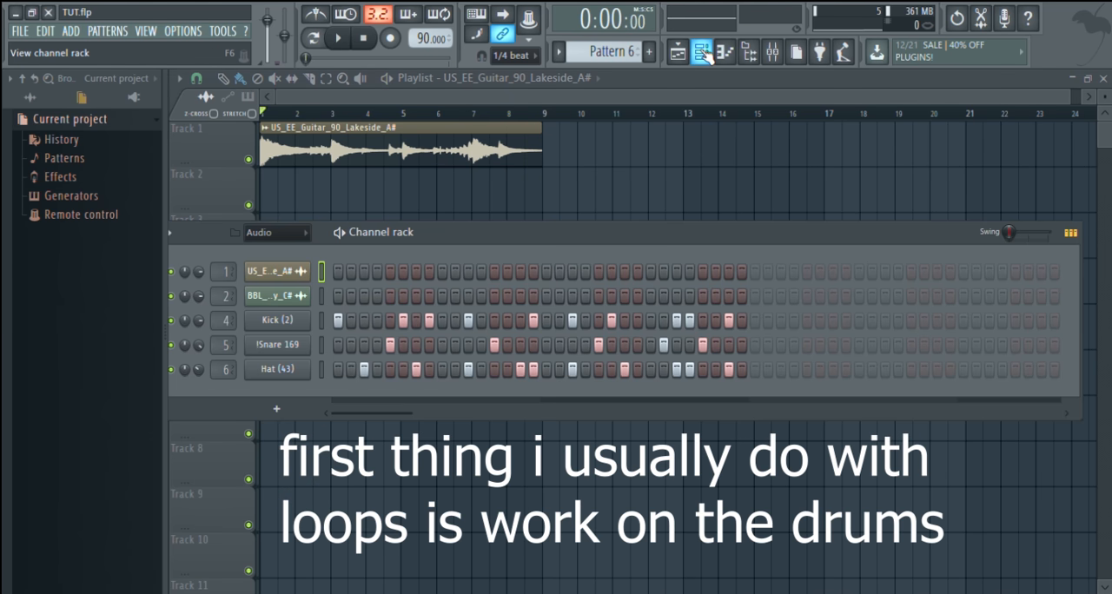
drag(489, 236, 509, 165)
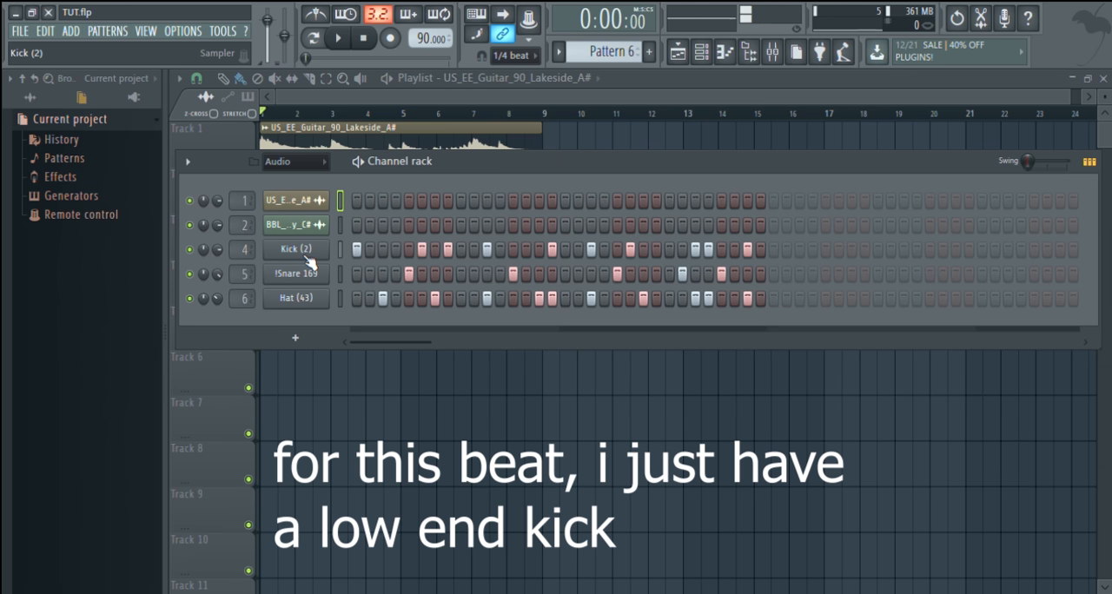
key(l)
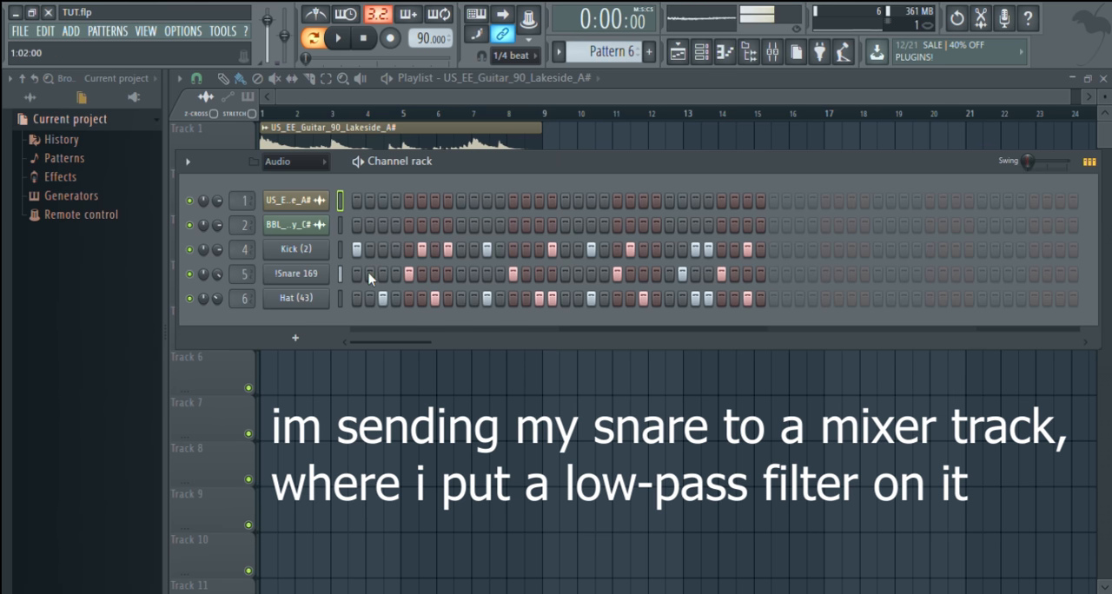
Examine the low-pass EQ curve on the snare's mixer track, Insert 5, and return to the channel rack
click(771, 51)
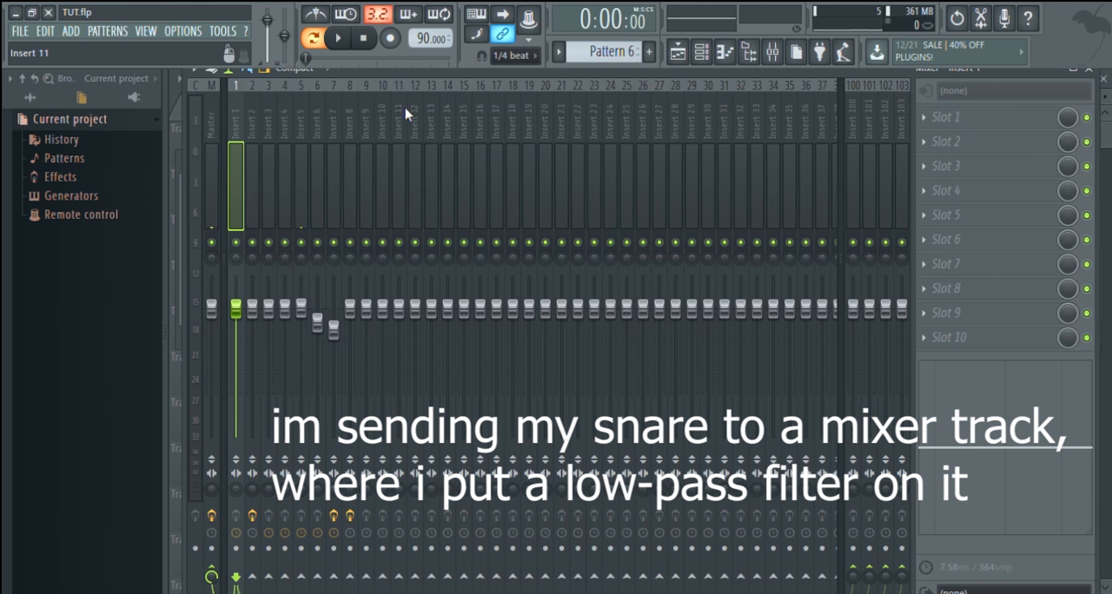
click(300, 110)
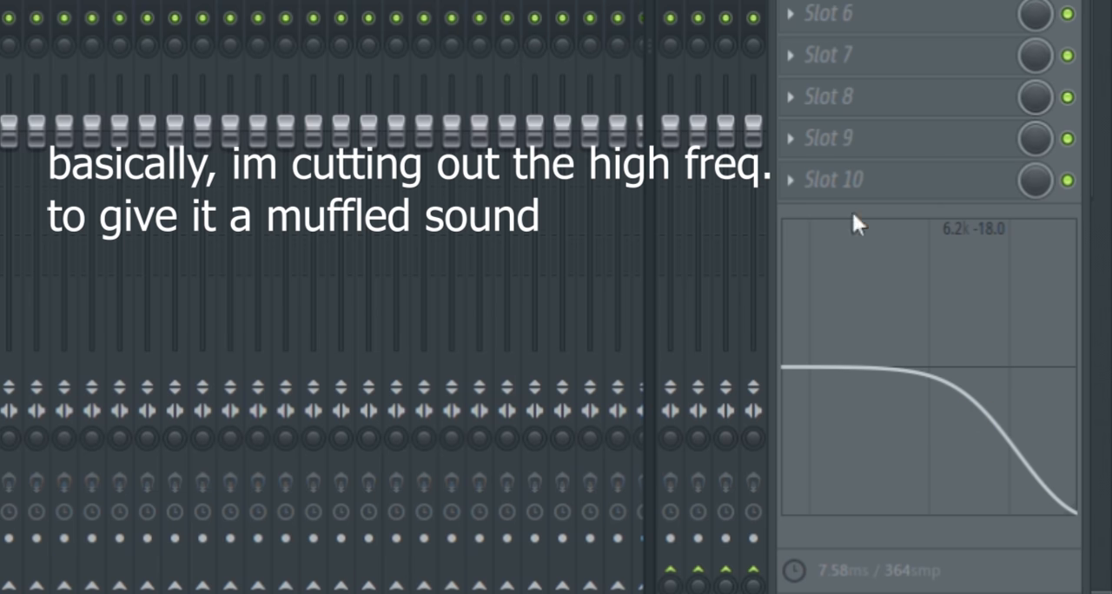
click(701, 52)
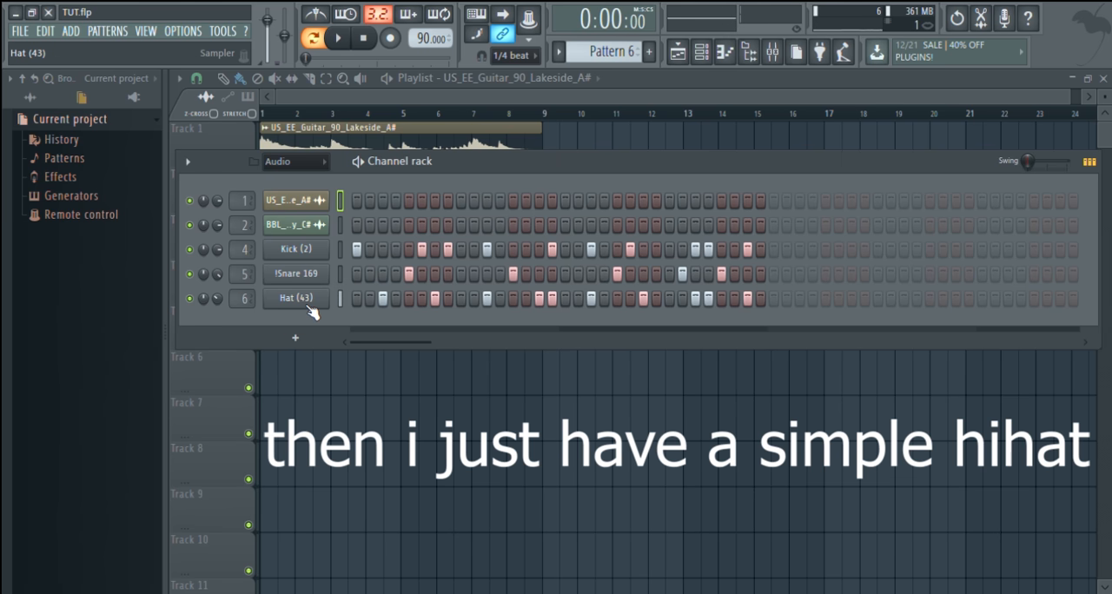
Solo the Kick (2) channel and play Pattern 6 to hear the kick on its own
right_click(190, 249)
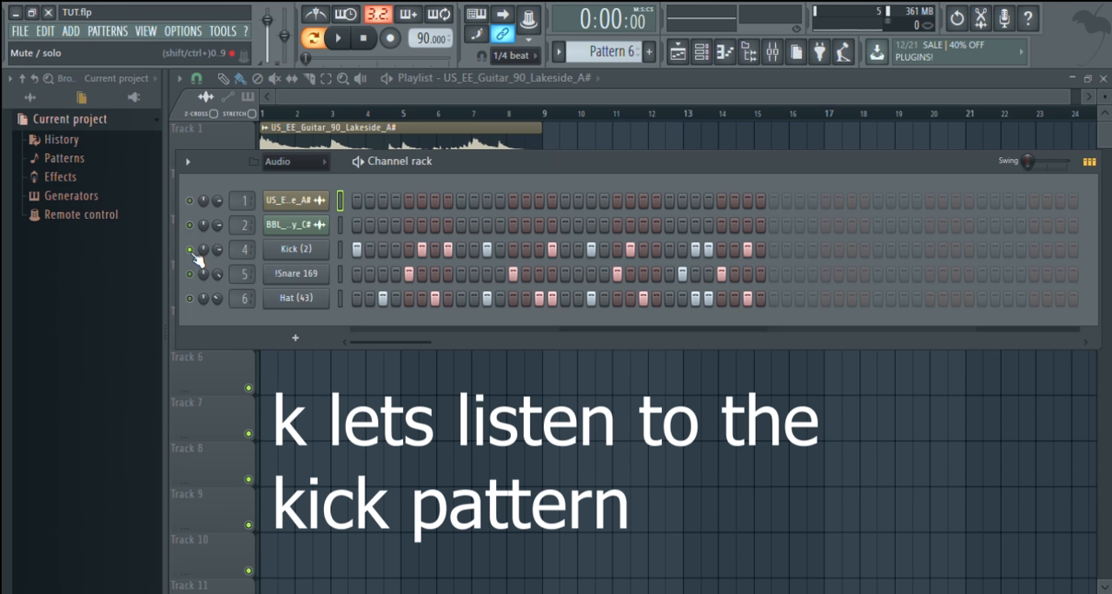
drag(528, 165, 518, 184)
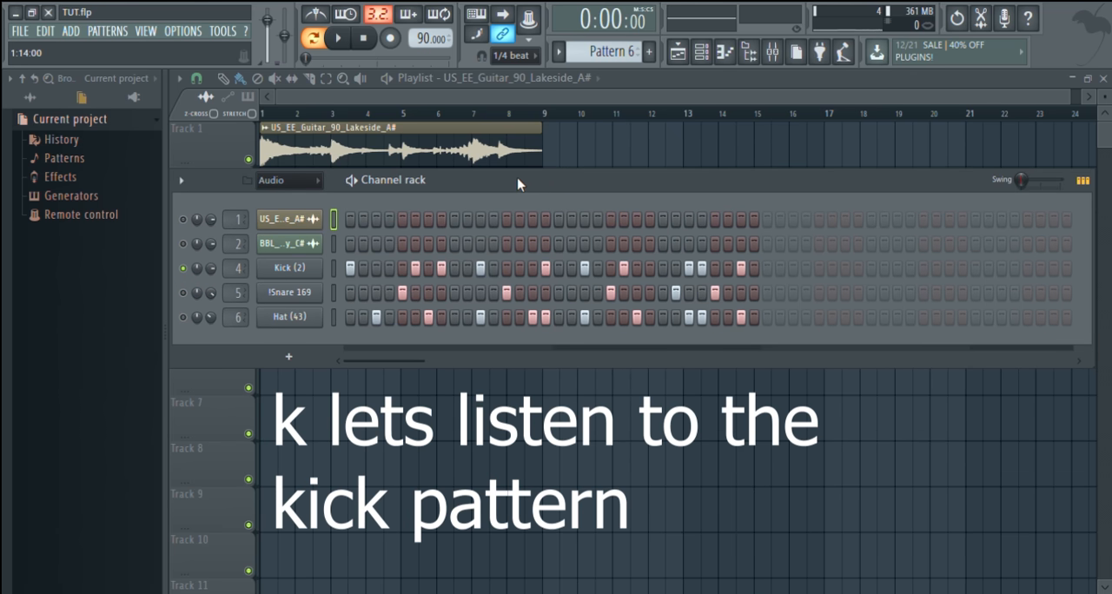
key(space)
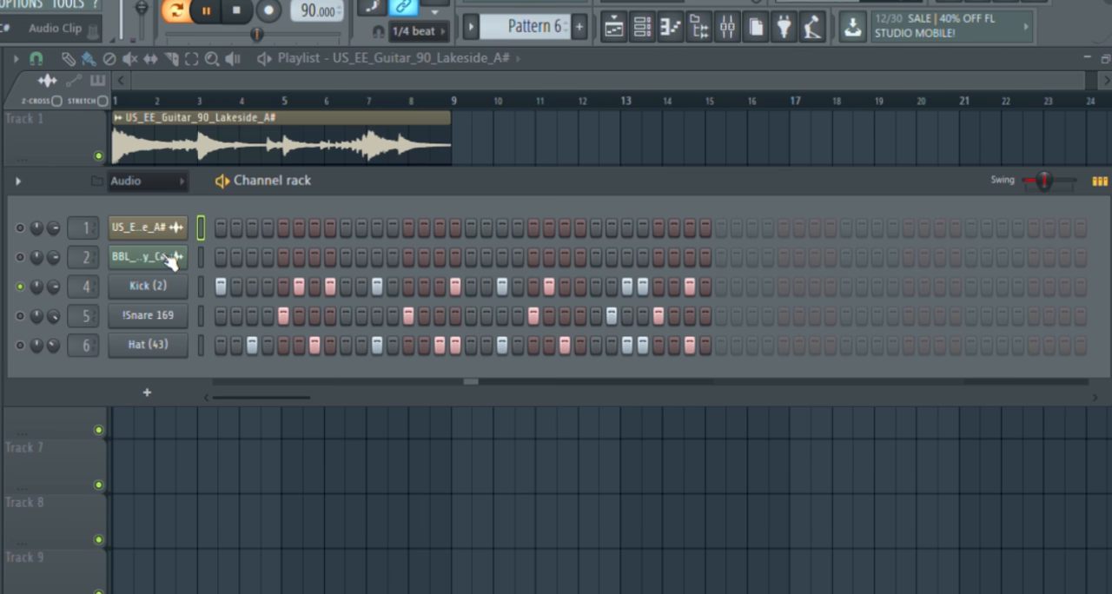
Unmute the !Snare 169 and Hat (43) channels, listen to them with the kick, and stop playback
click(21, 316)
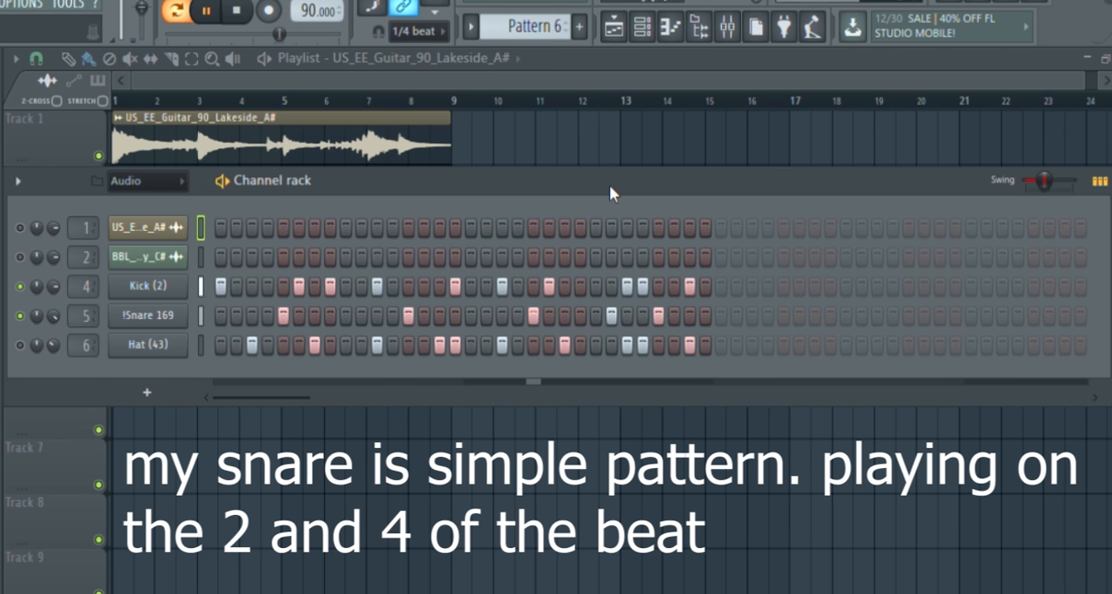
click(141, 352)
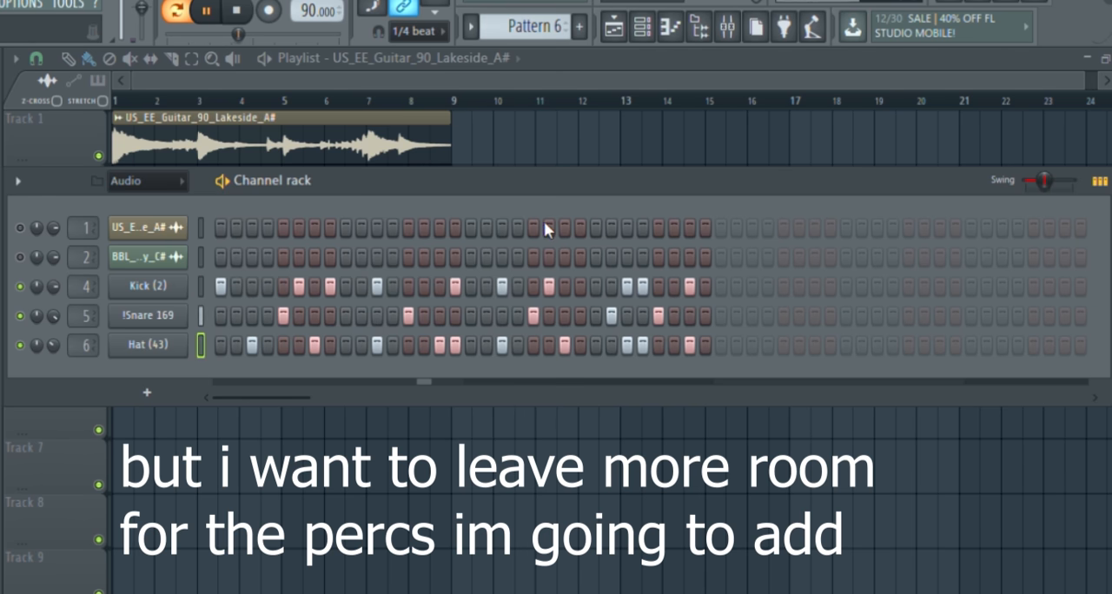
drag(508, 180, 517, 234)
key(space)
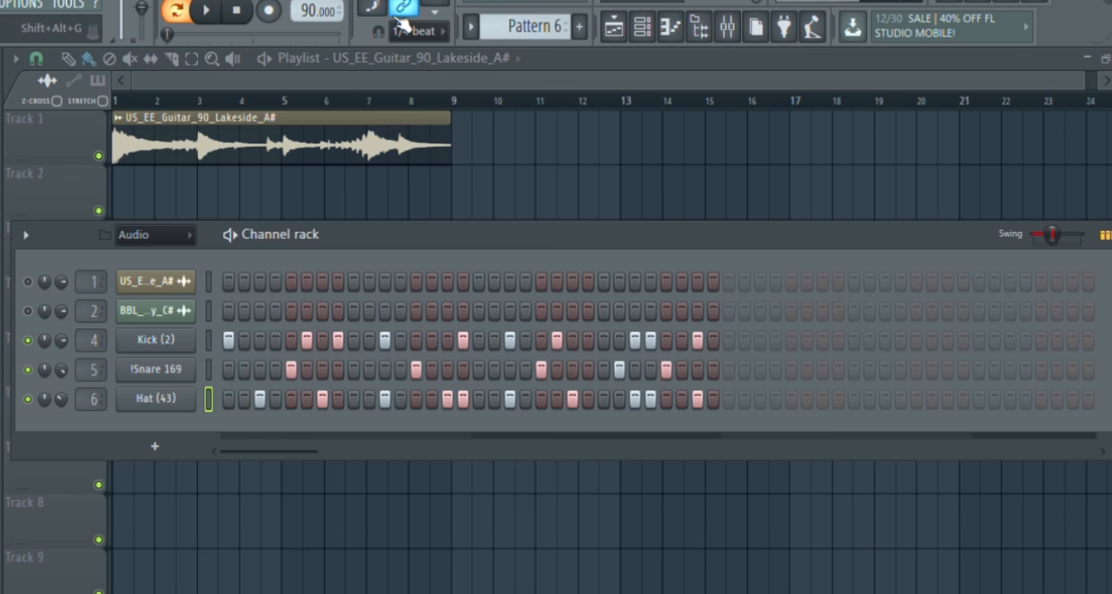
Split Pattern 6 by channel and place the Kick (2) #2 pattern on Track 2 at bar 1 under the guitar loop
drag(462, 234, 475, 168)
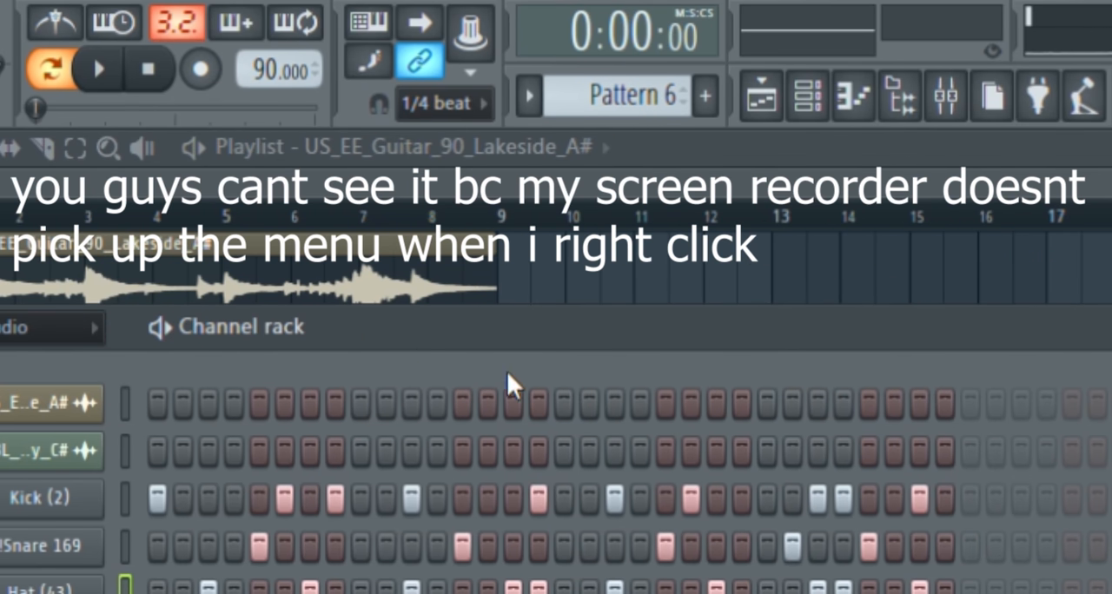
click(298, 184)
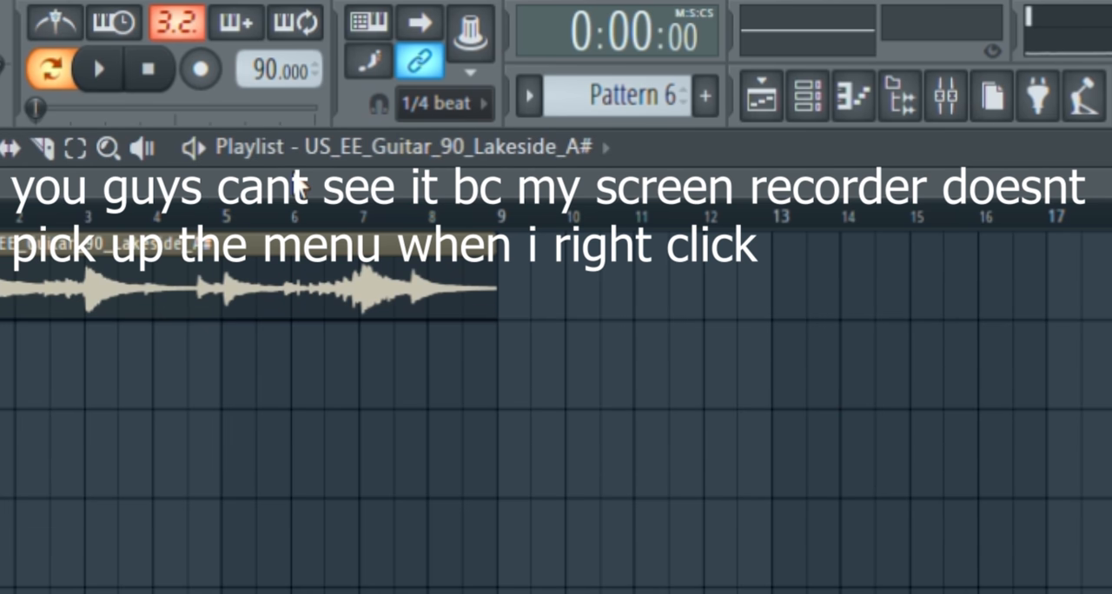
scroll(635, 108, up, 5)
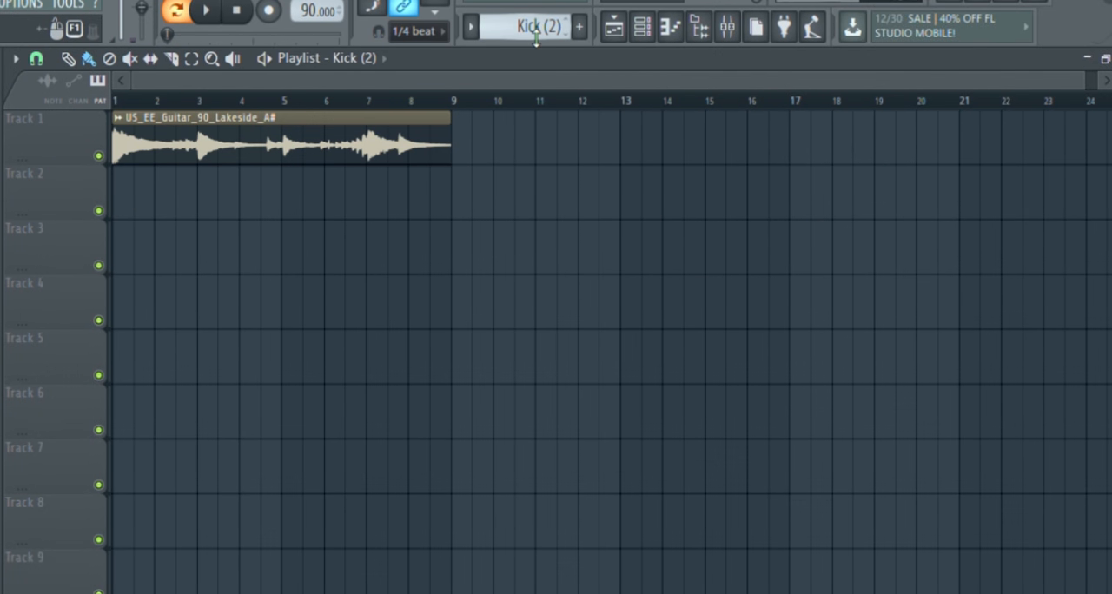
scroll(536, 36, down, 2)
scroll(536, 35, up, 1)
scroll(536, 36, down, 2)
scroll(536, 35, up, 2)
scroll(536, 36, down, 1)
scroll(536, 35, up, 1)
drag(184, 207, 95, 217)
Place the !Snare 169 pattern on Track 3 and the Hat (43) pattern on Track 4, both starting at bar 1
scroll(543, 37, down, 1)
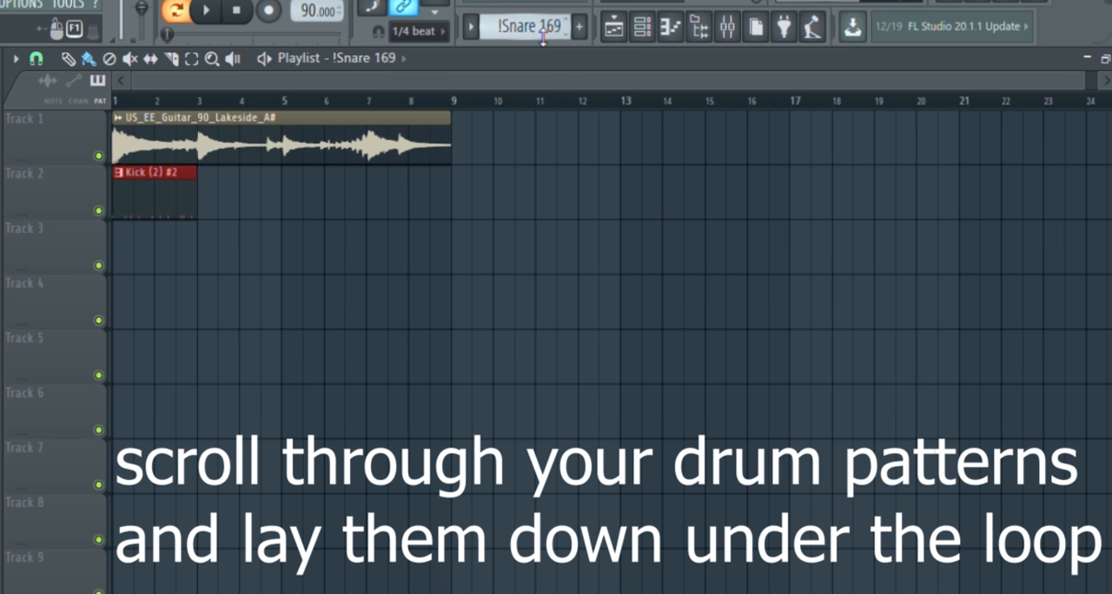
click(126, 259)
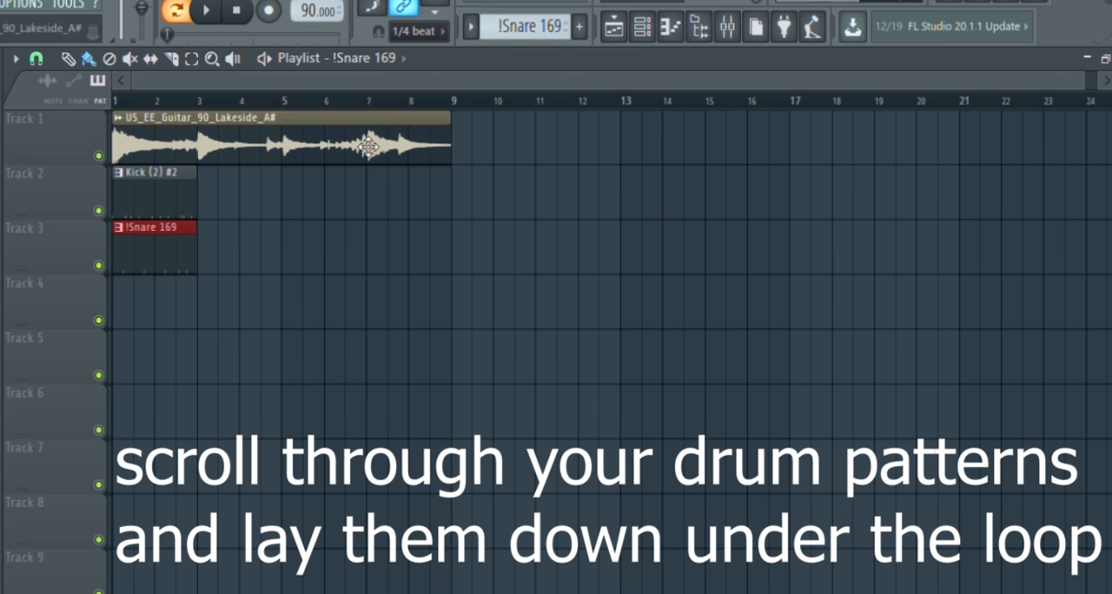
scroll(545, 37, down, 1)
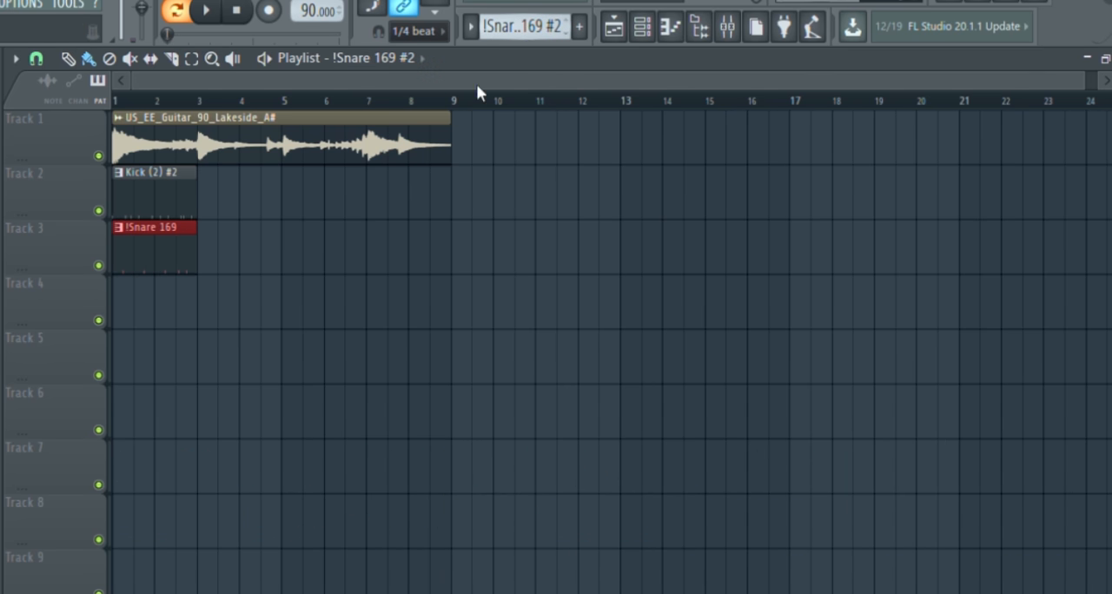
scroll(528, 36, down, 1)
click(137, 324)
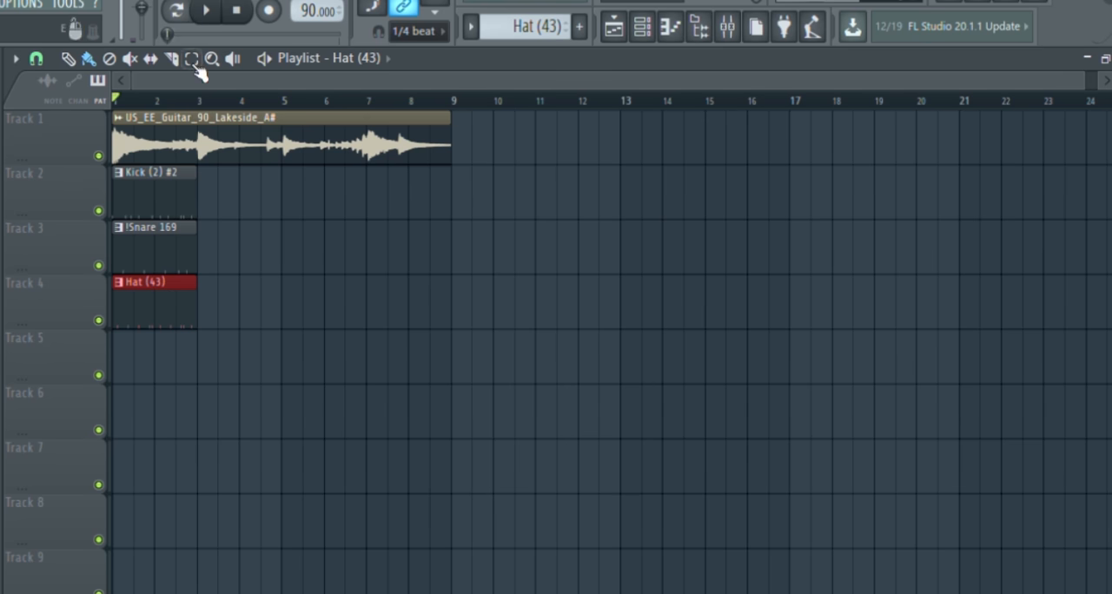
Duplicate the Kick (2) #2, !Snare 169 and Hat (43) clips three times to fill bars 1 to 8, and play the result
key(space)
key(space)
drag(235, 165, 180, 325)
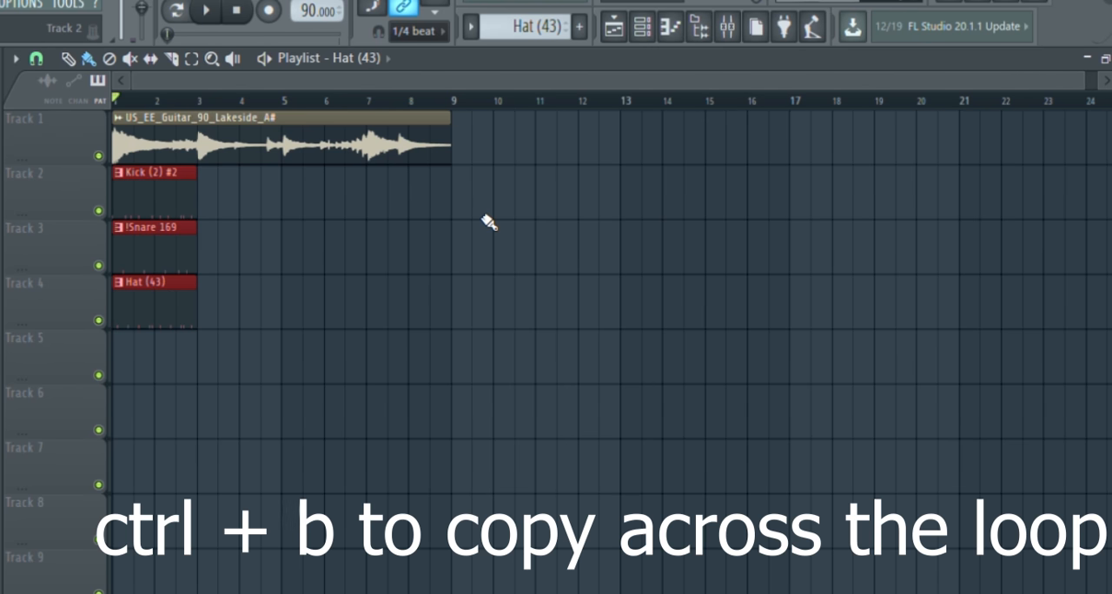
key(ctrl+b)
key(ctrl+b)
key(ctrl+b)
key(space)
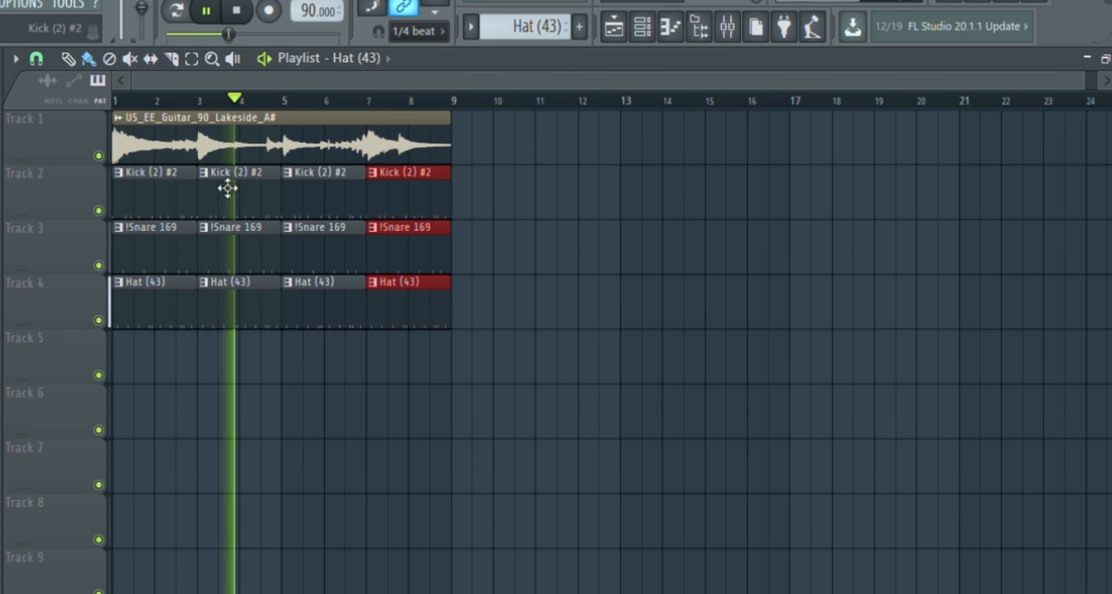
key(space)
Replace the Kick (2) #2 clip at bar 1 on Track 2 with the Kick (2) variation pattern
scroll(165, 211, up, 3)
drag(298, 130, 179, 132)
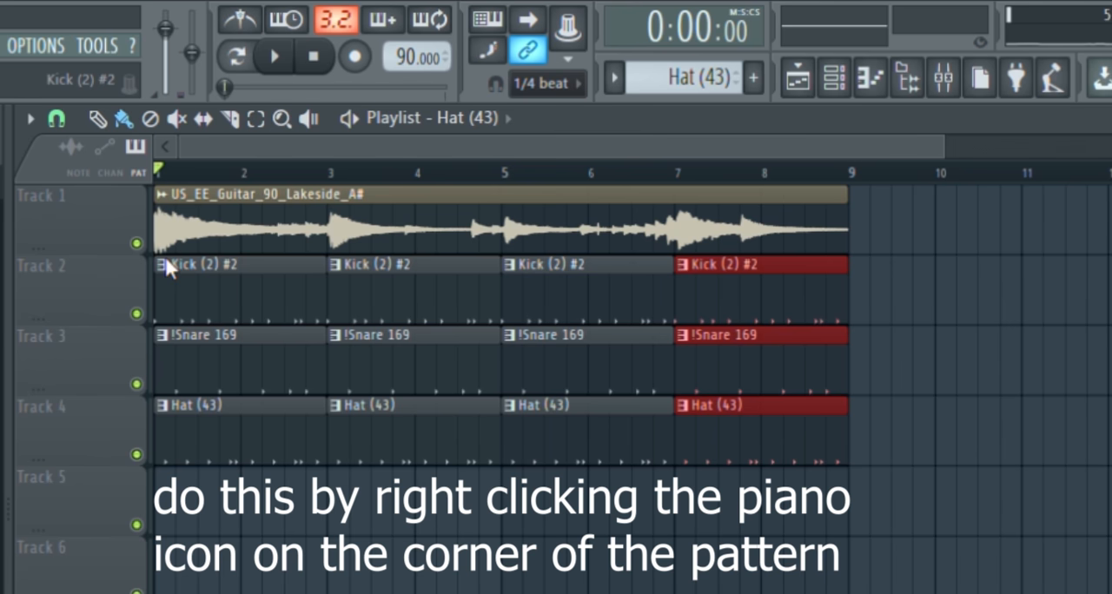
right_click(276, 280)
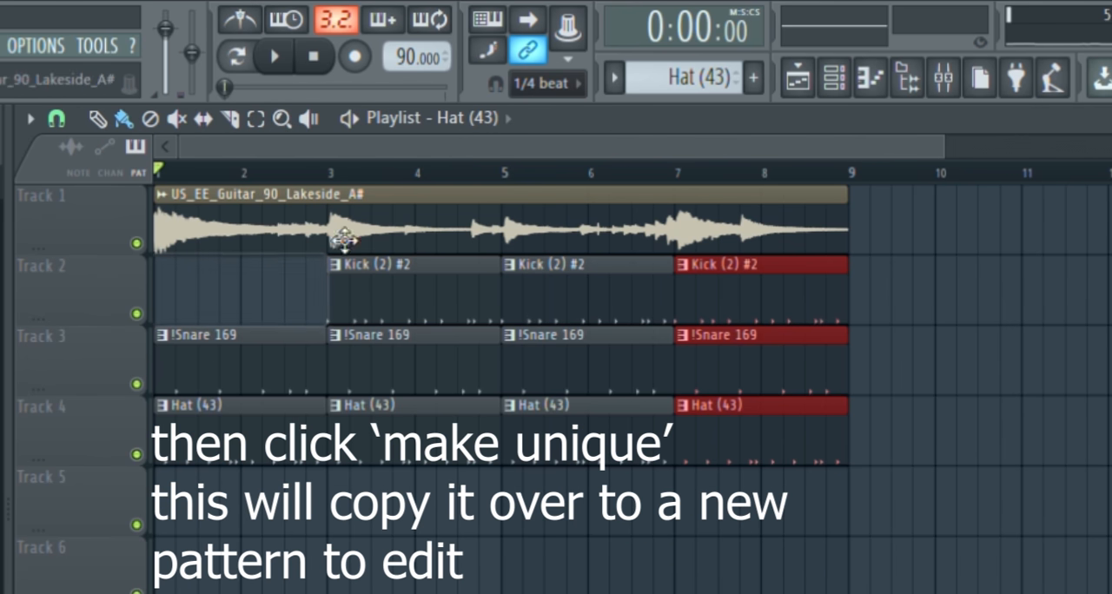
scroll(673, 84, up, 2)
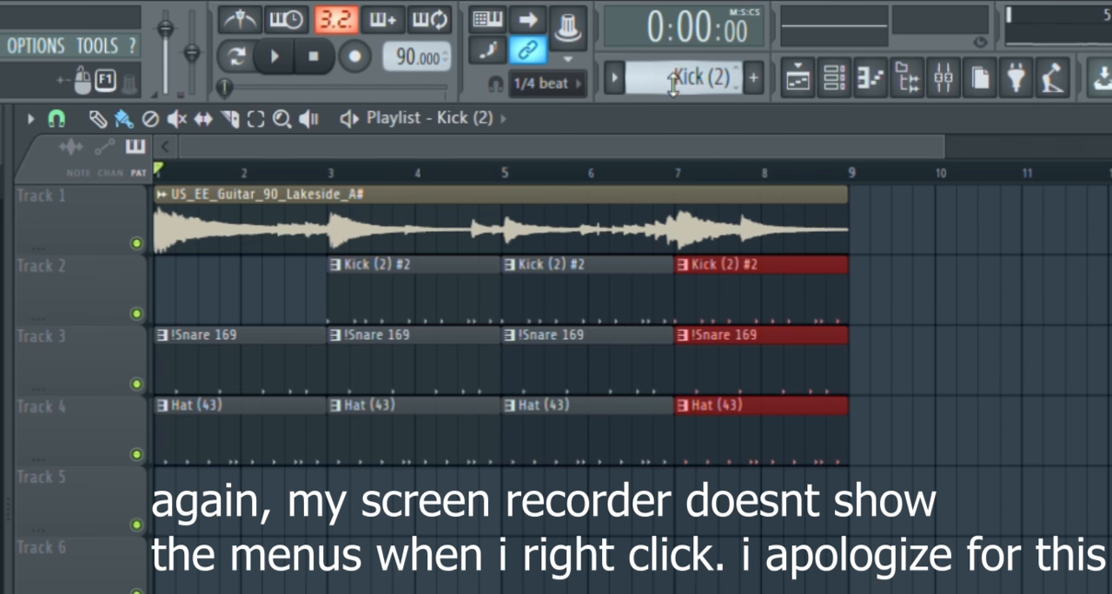
click(180, 309)
click(931, 271)
drag(1008, 297, 60, 342)
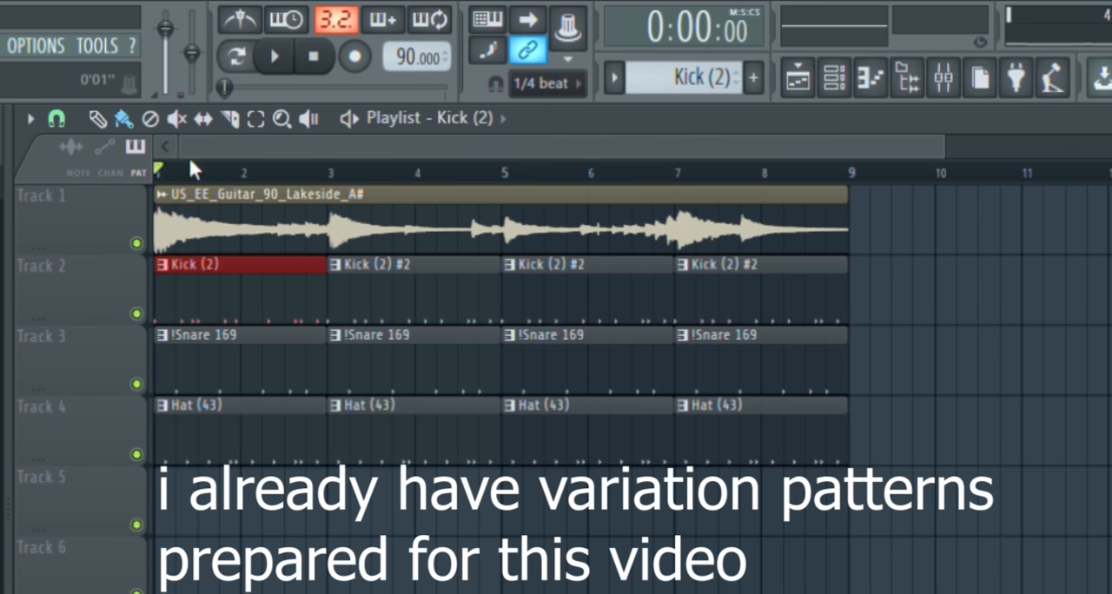
Compare the kick steps of the Kick (2) variation with the other kick pattern in the channel rack
click(831, 87)
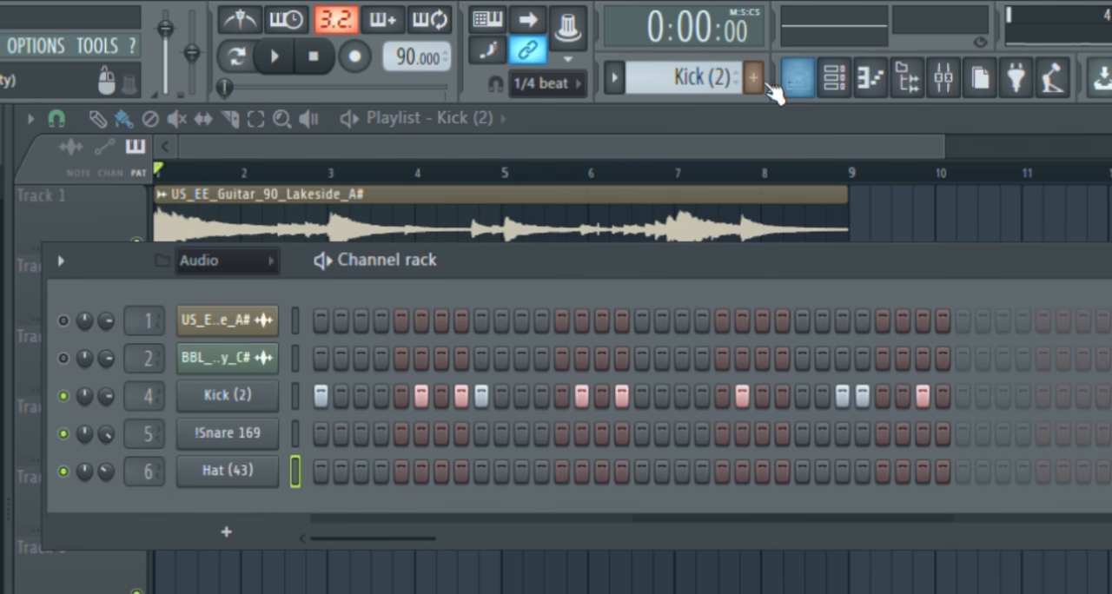
scroll(698, 87, down, 1)
scroll(698, 87, up, 1)
scroll(698, 87, down, 1)
scroll(698, 87, up, 1)
scroll(700, 96, down, 1)
scroll(700, 96, up, 1)
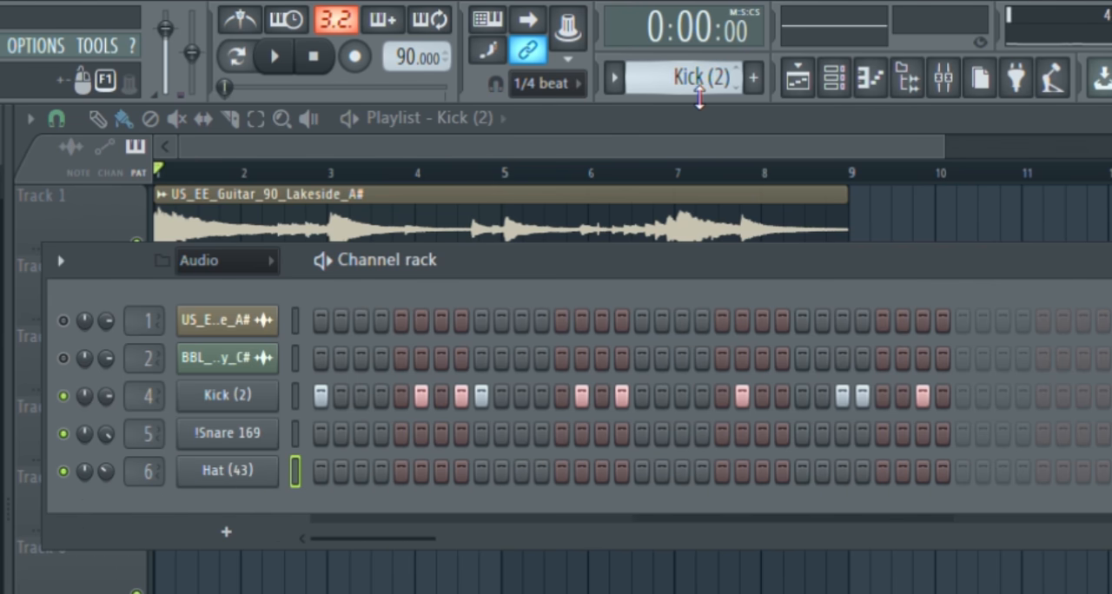
click(686, 137)
Replace the Kick (2) #2 clip at bar 5 on Track 2 with a copy of the Kick (2) clip while the song plays
key(space)
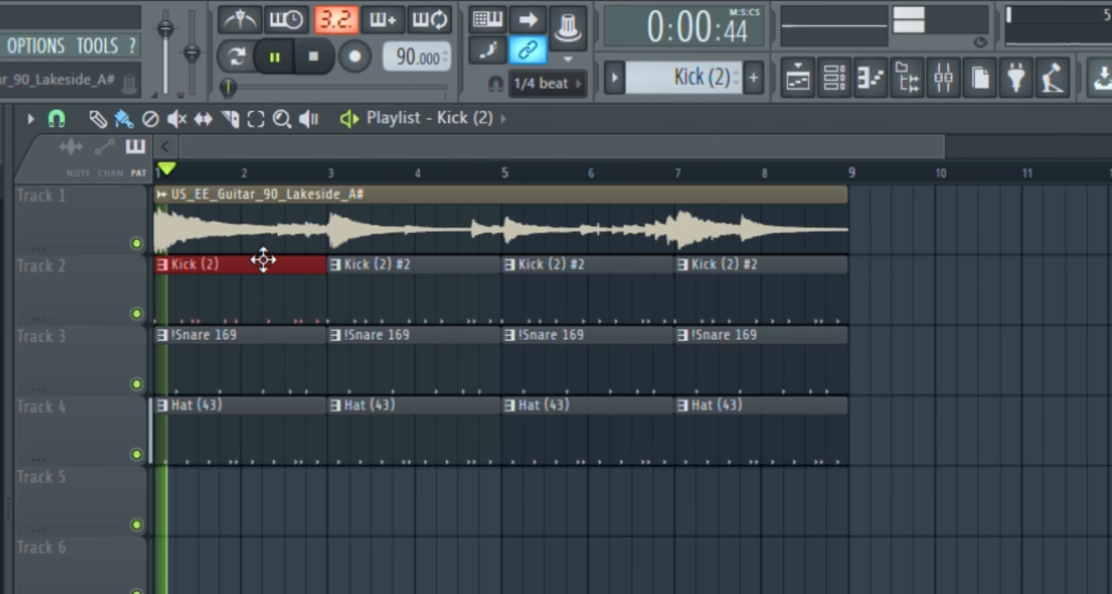
right_click(553, 307)
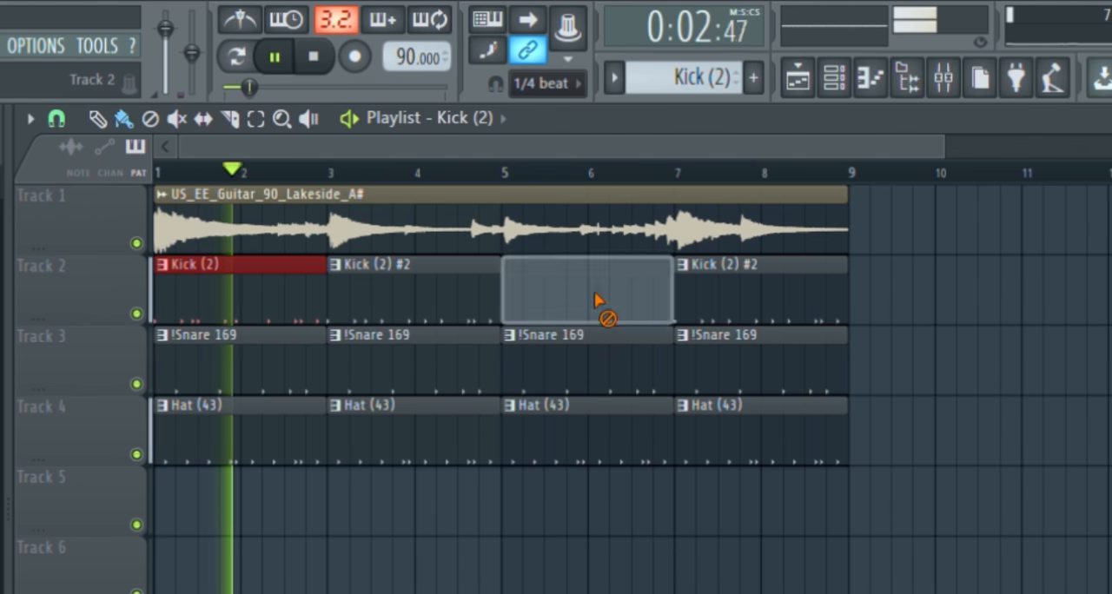
drag(238, 313, 585, 315)
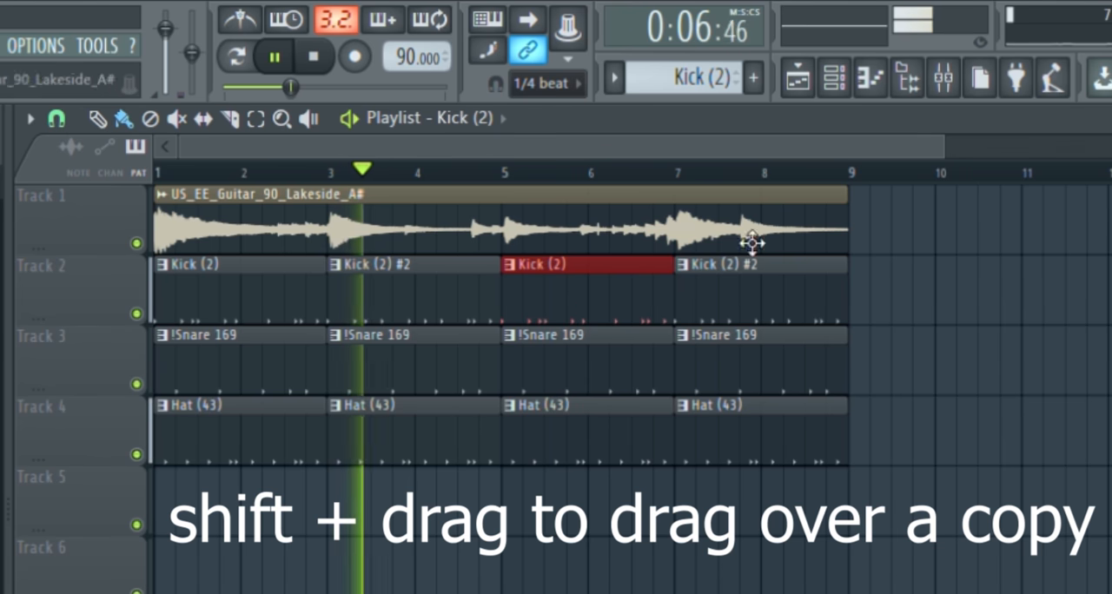
scroll(564, 325, up, 2)
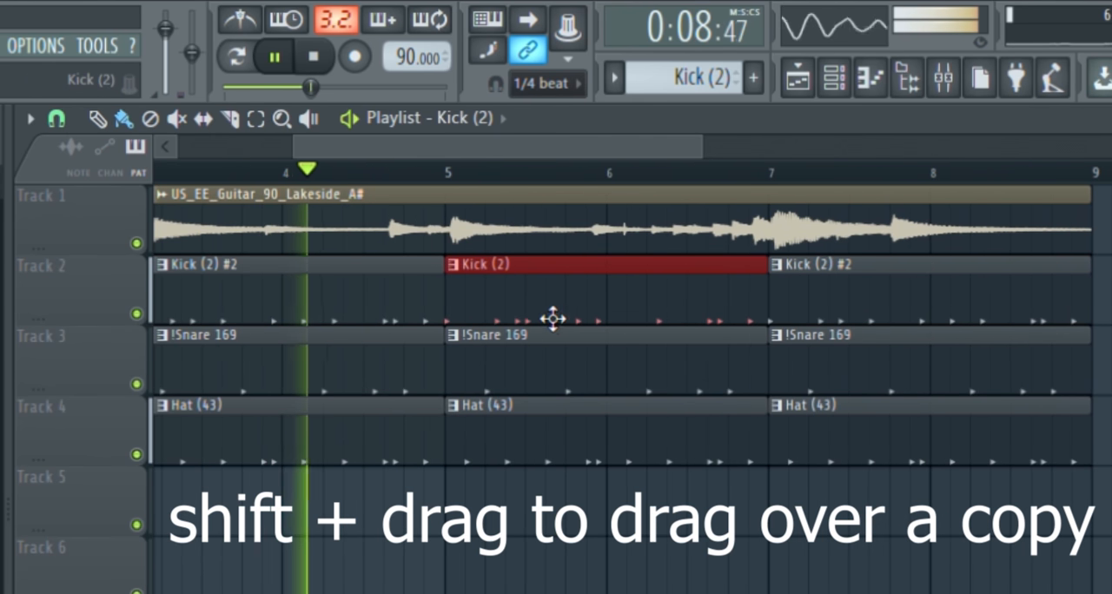
scroll(392, 278, up, 2)
scroll(392, 268, down, 5)
scroll(369, 303, down, 3)
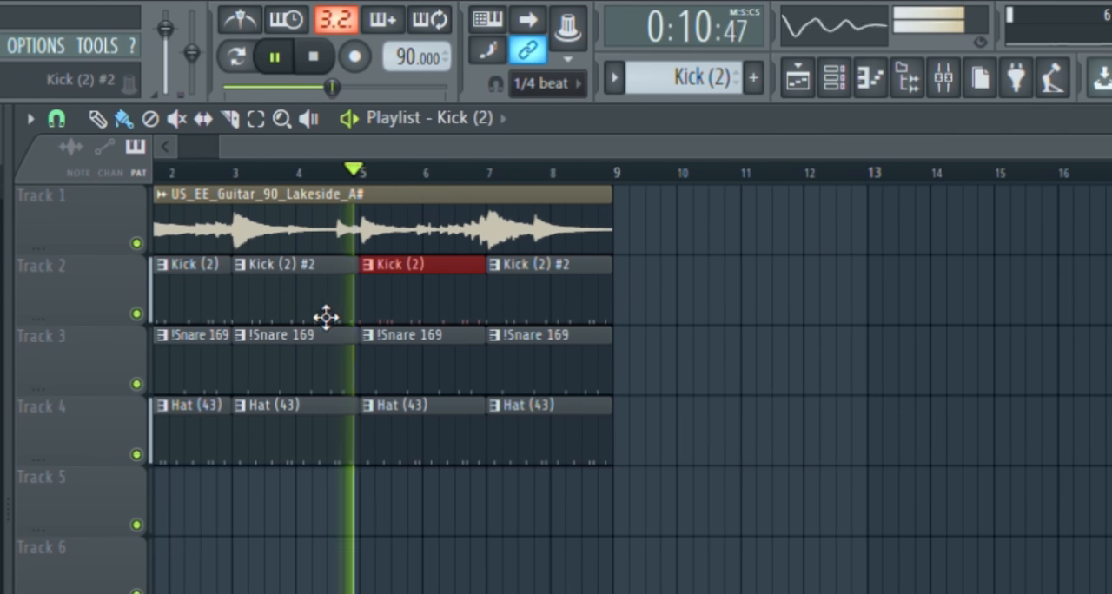
scroll(308, 147, up, 1)
key(space)
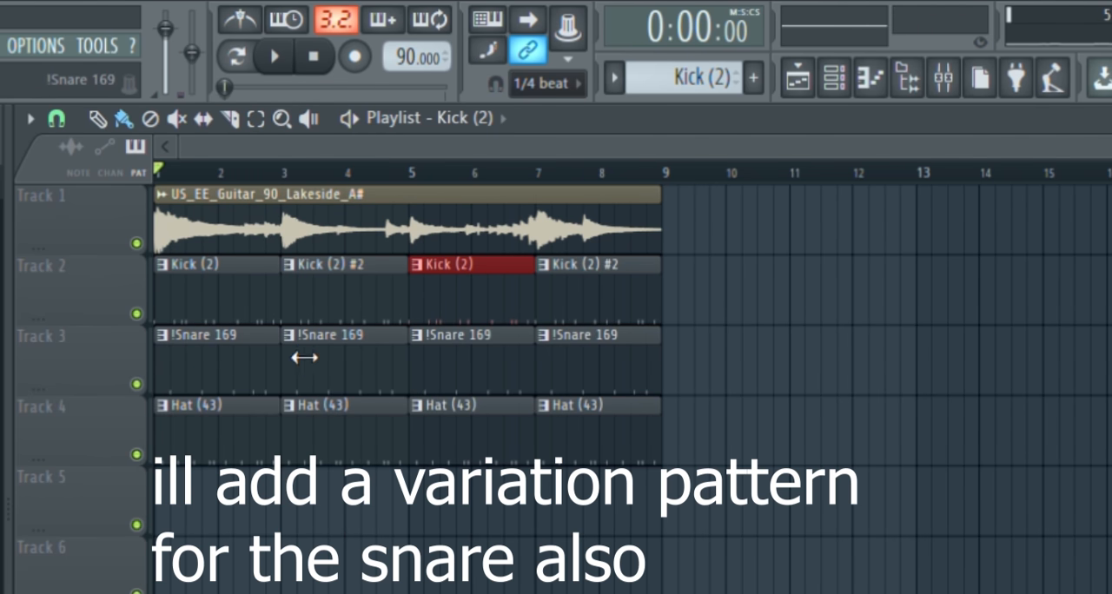
Replace the !Snare 169 clip at bar 1 on Track 3 with !Snare 169 #2 and compare both snare patterns in the channel rack
right_click(239, 373)
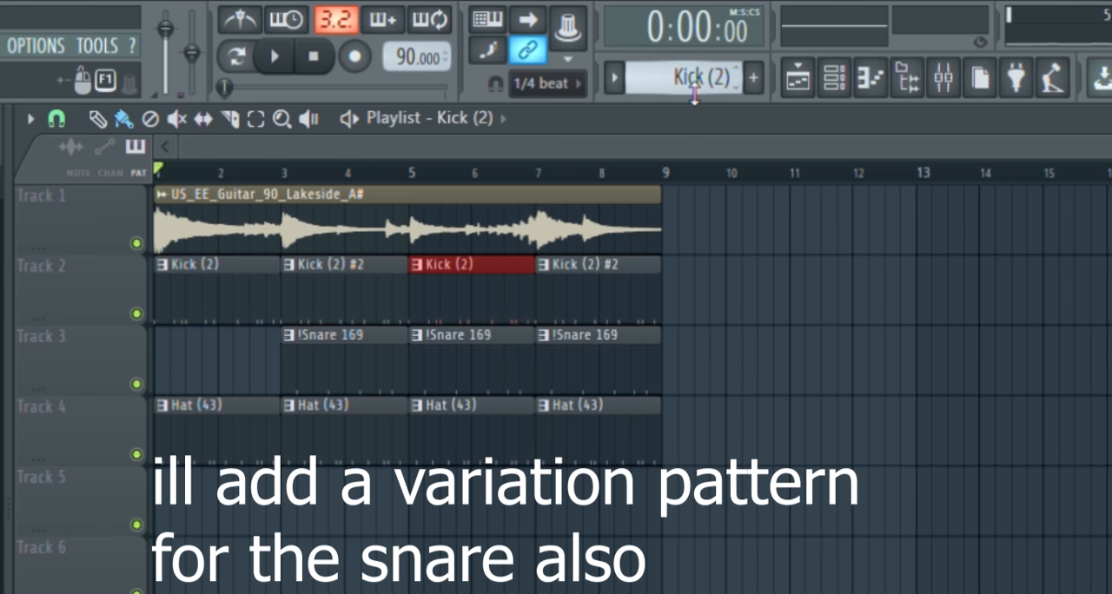
scroll(695, 78, up, 2)
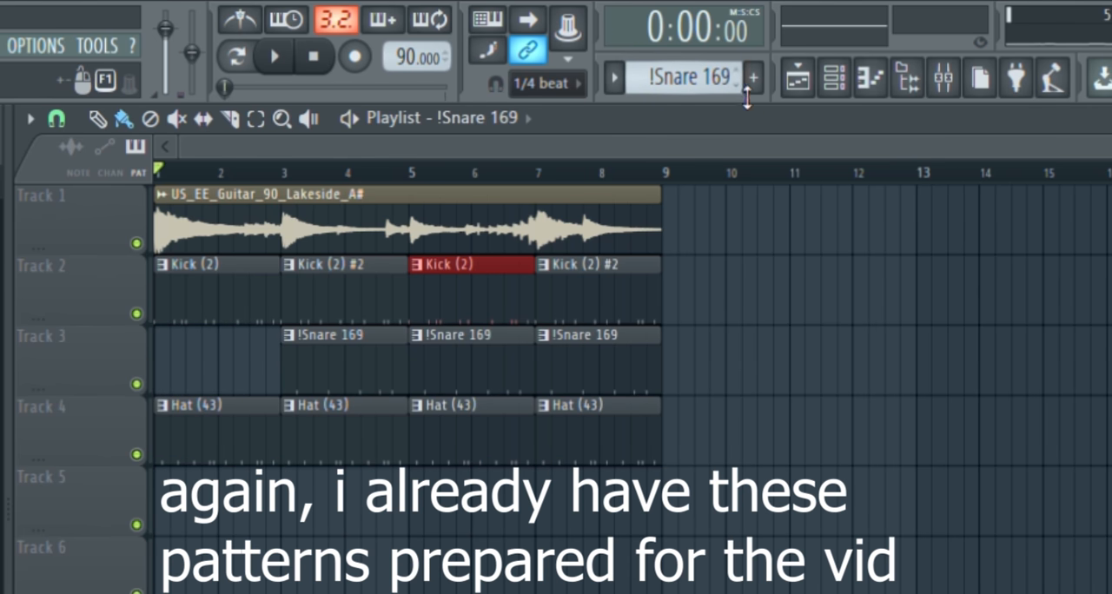
click(727, 360)
drag(728, 360, 174, 368)
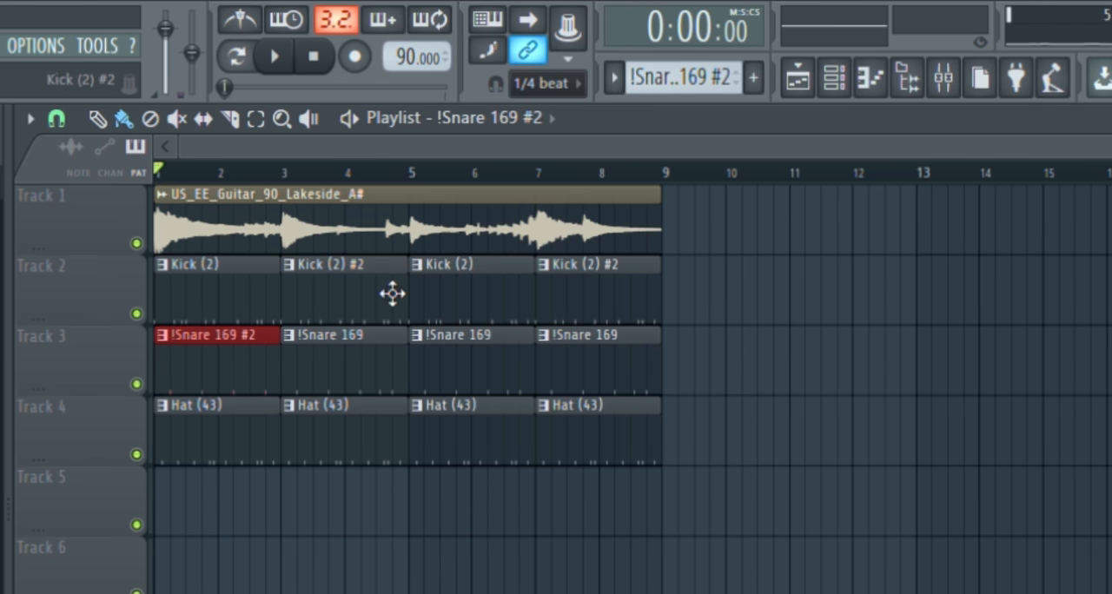
click(834, 78)
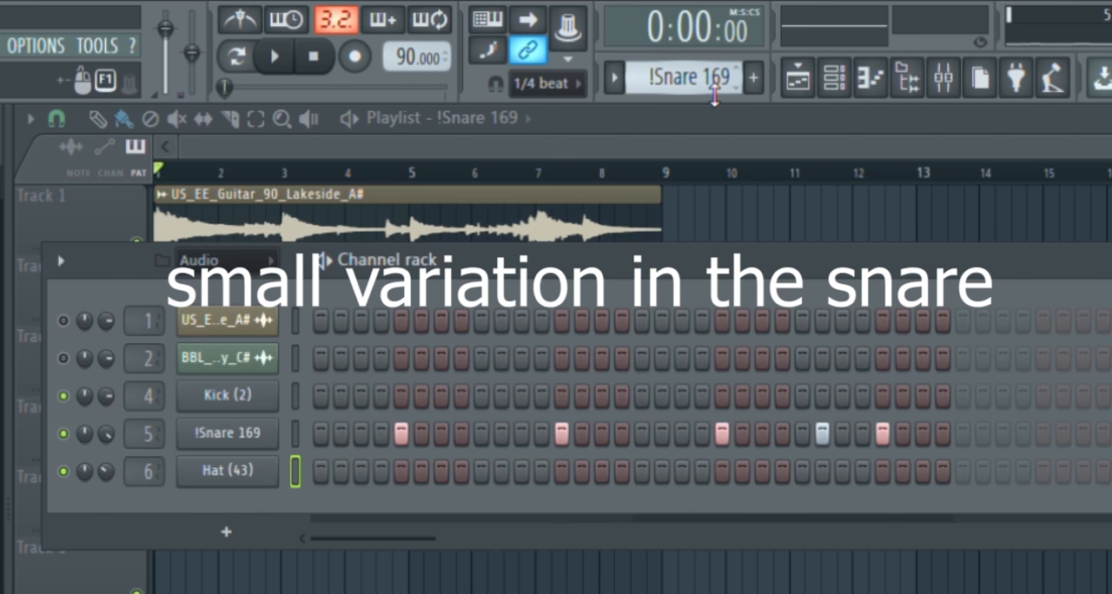
click(835, 78)
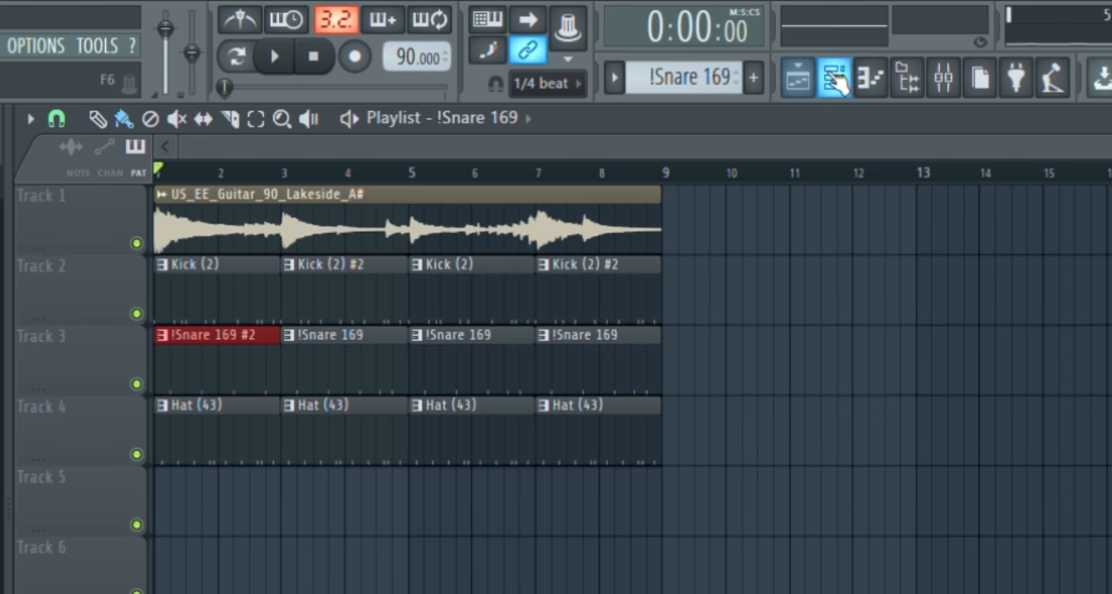
Replace the !Snare 169 clip at bar 5 on Track 3 with a copy of !Snare 169 #2 aligned to the bar during playback
key(space)
right_click(476, 365)
drag(216, 380, 461, 376)
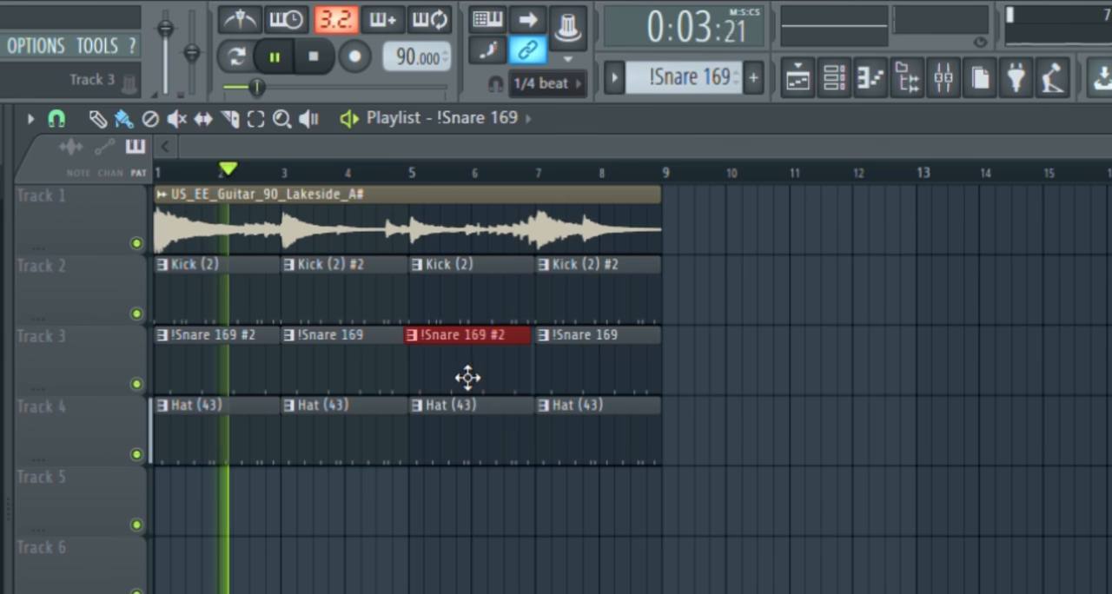
scroll(398, 353, up, 5)
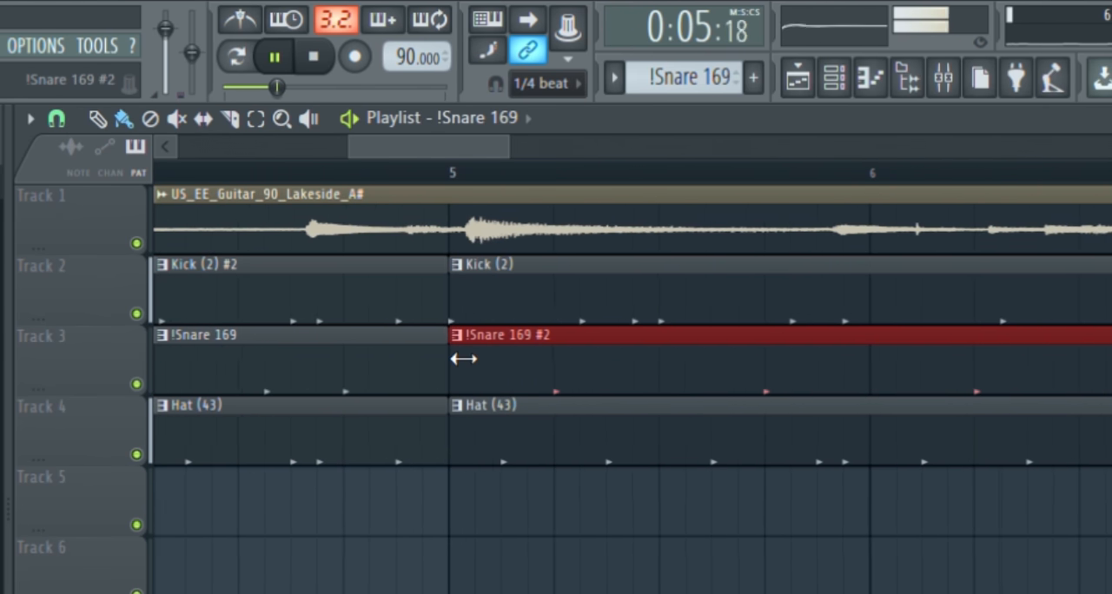
scroll(455, 357, down, 6)
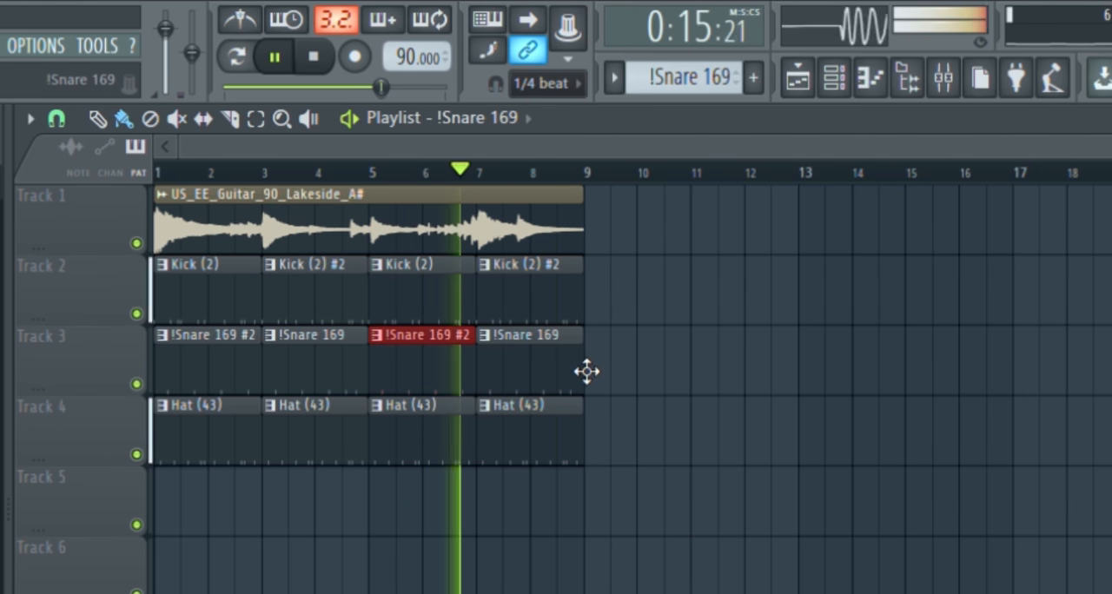
key(space)
Unmute the guitar loop and percussion loop channels and listen to the whole arrangement
click(802, 76)
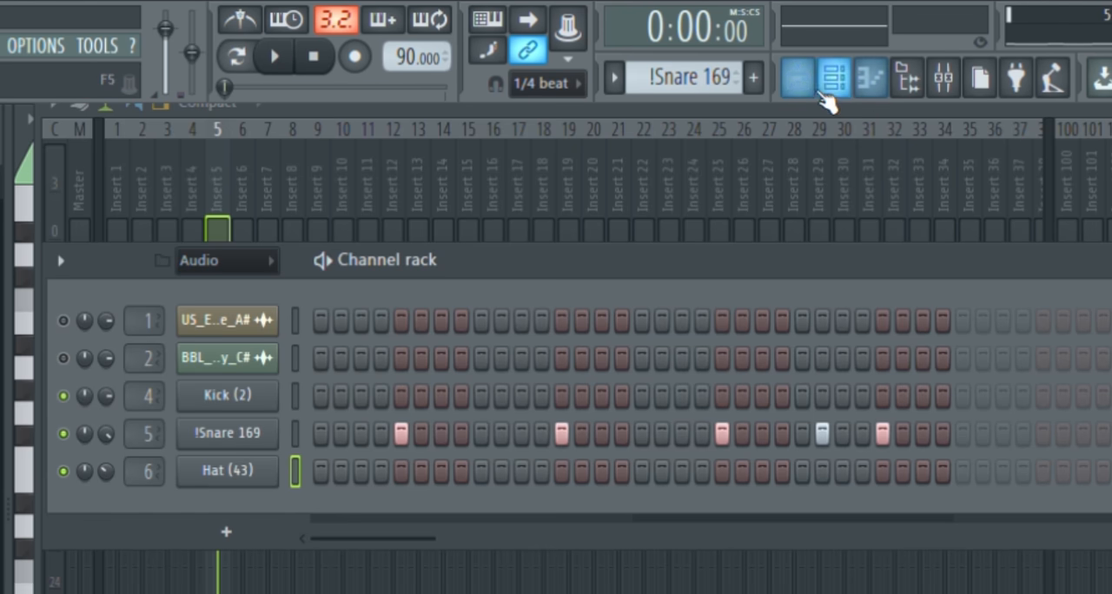
click(826, 95)
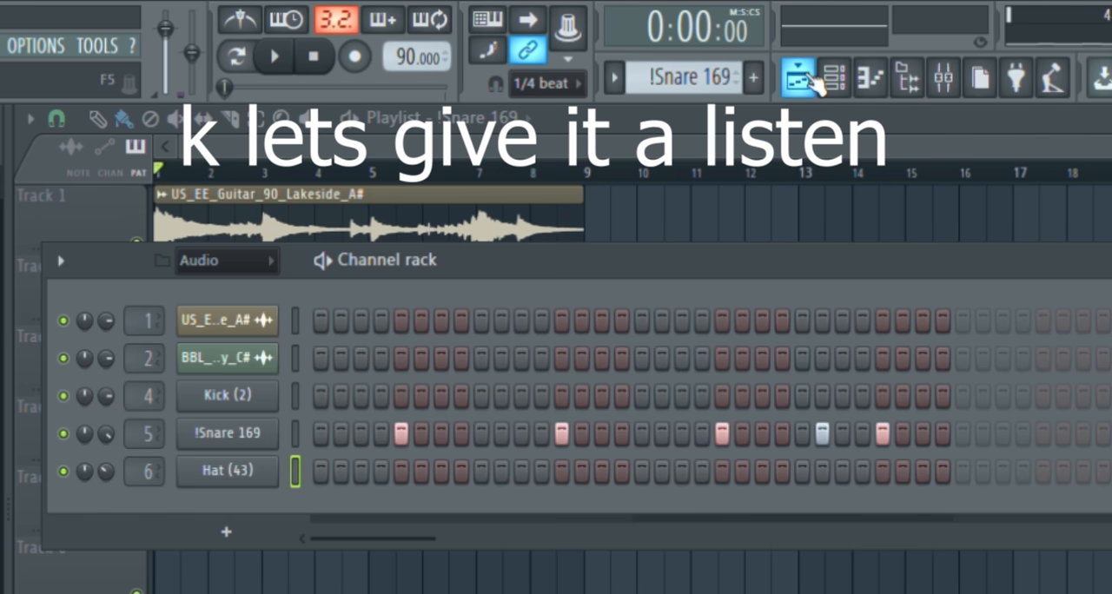
click(813, 83)
key(space)
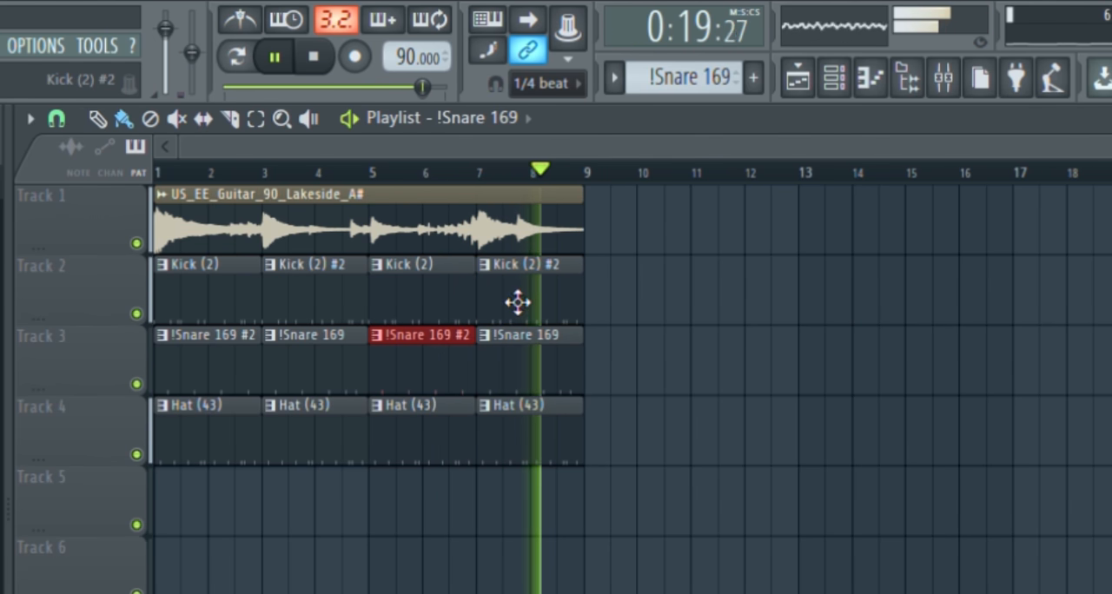
key(space)
click(800, 79)
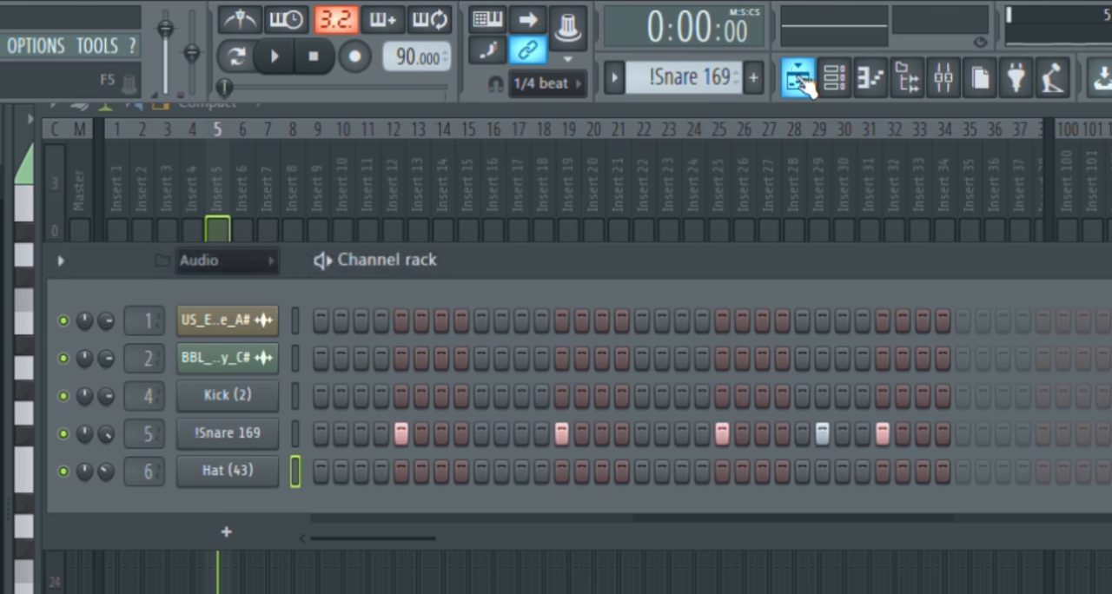
click(800, 78)
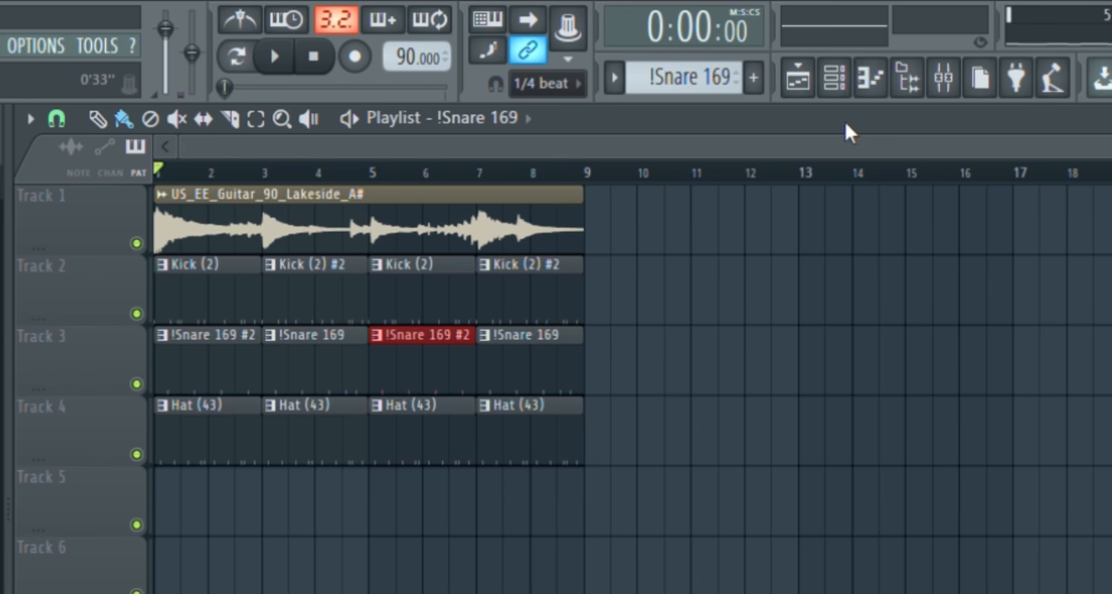
Place the BBL_90_perc_loop_holding_steady_C# audio clip on Track 5, starting at bar 1
click(834, 80)
click(260, 359)
click(260, 359)
key(F6)
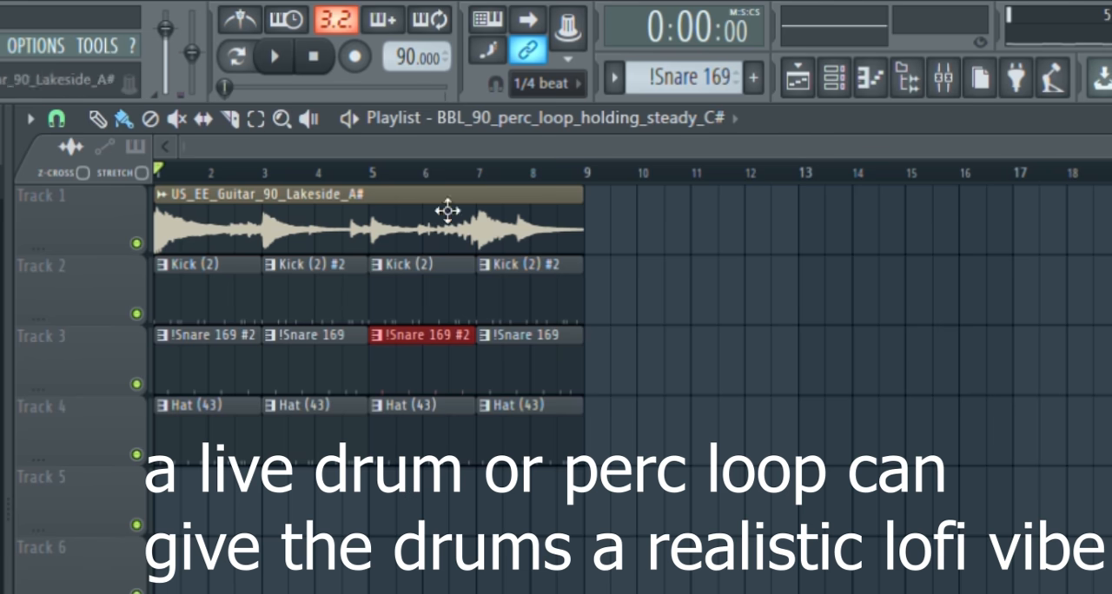
click(214, 525)
drag(355, 532, 231, 526)
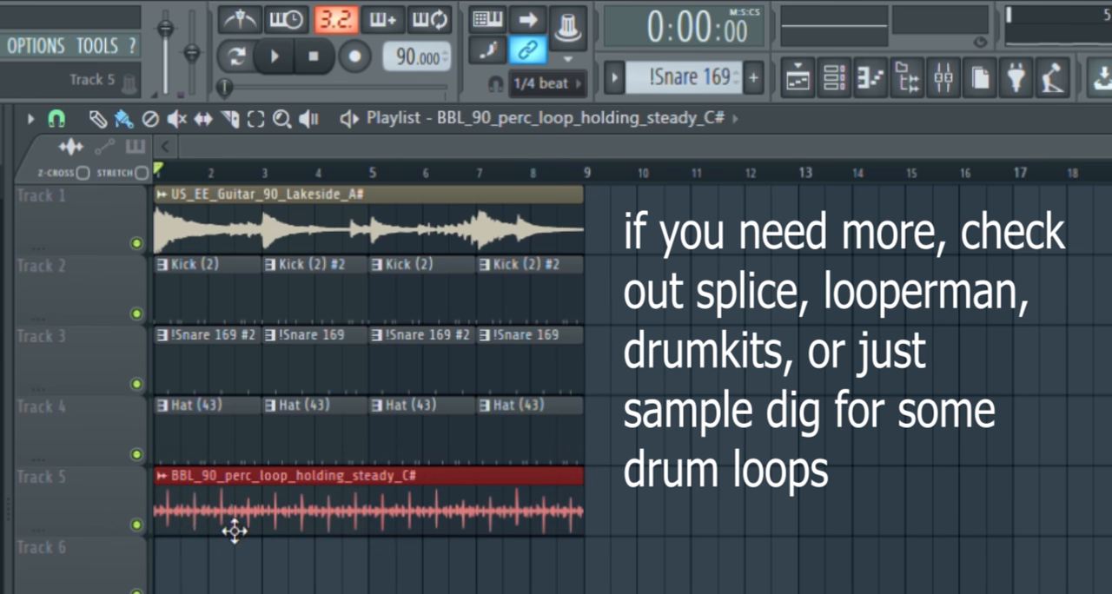
Solo Track 5, listen to the percussion loop on its own, then stop playback and deselect the clip
ctrl+click(137, 526)
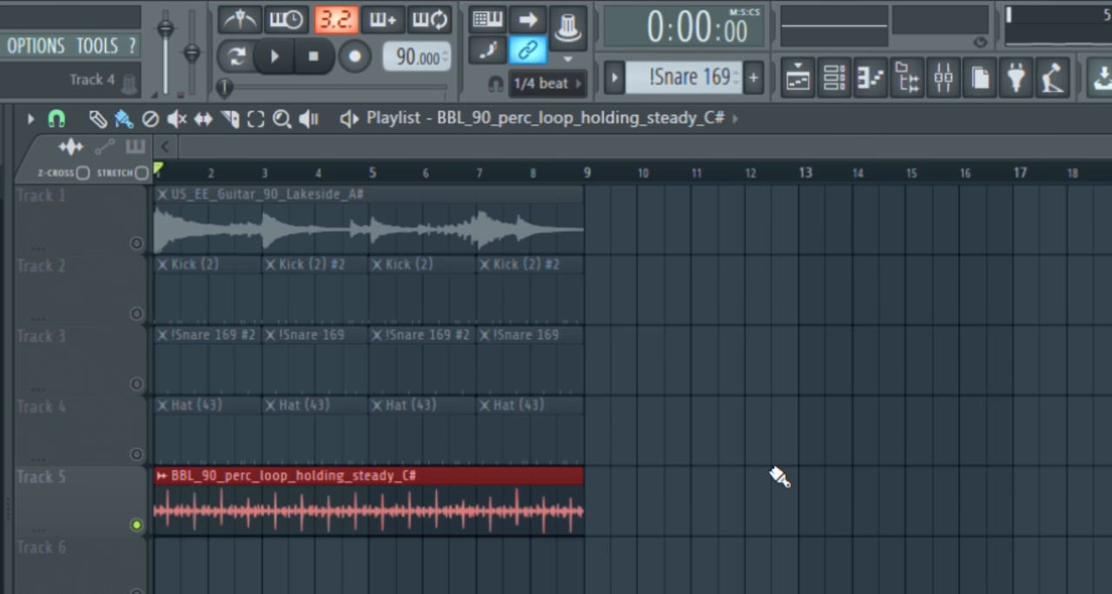
key(space)
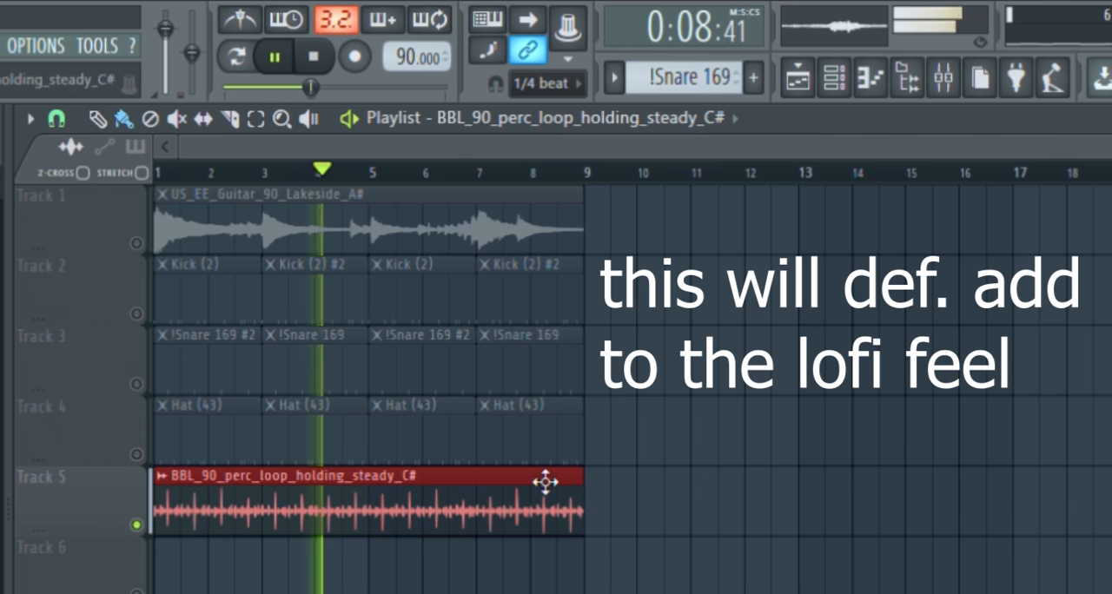
key(space)
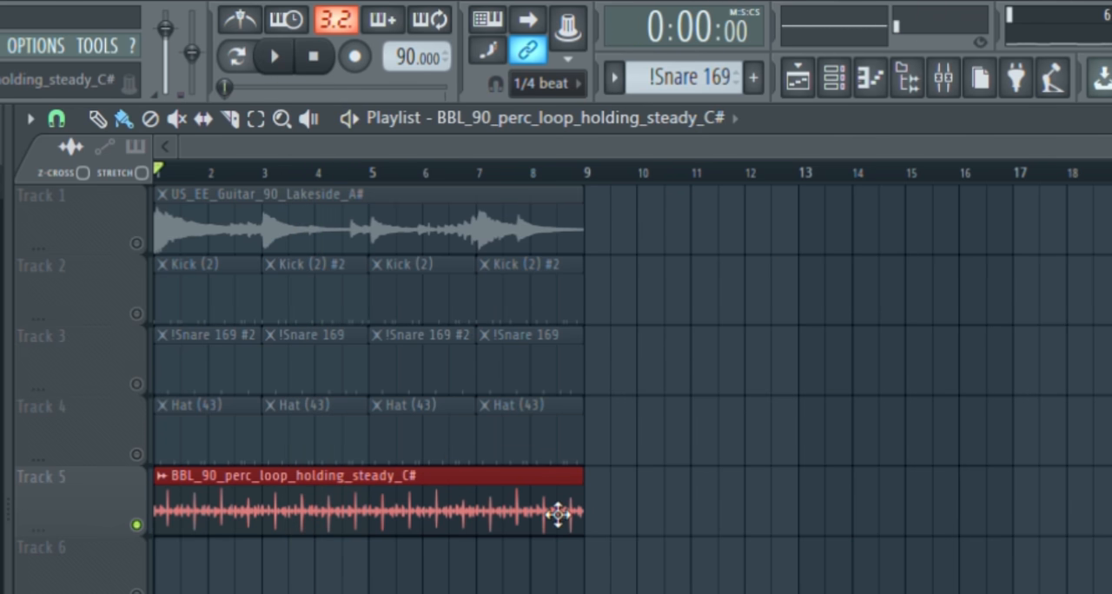
ctrl+click(616, 488)
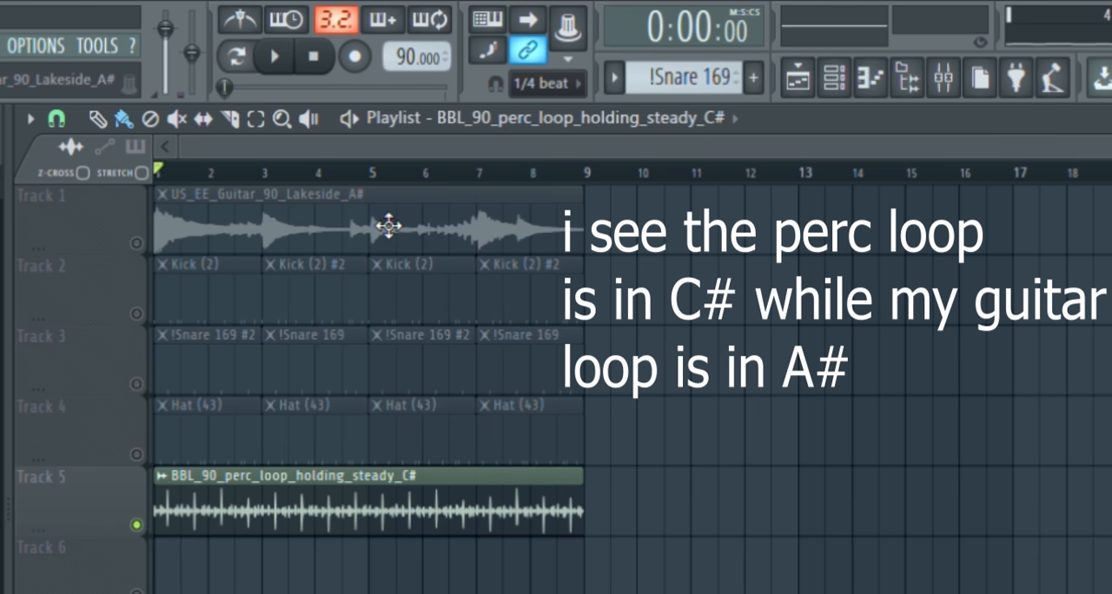
Open the channel settings of the BBL_90_perc_loop_holding_steady_C# clip, pitch it down 300 cents, and close the settings
double_click(405, 522)
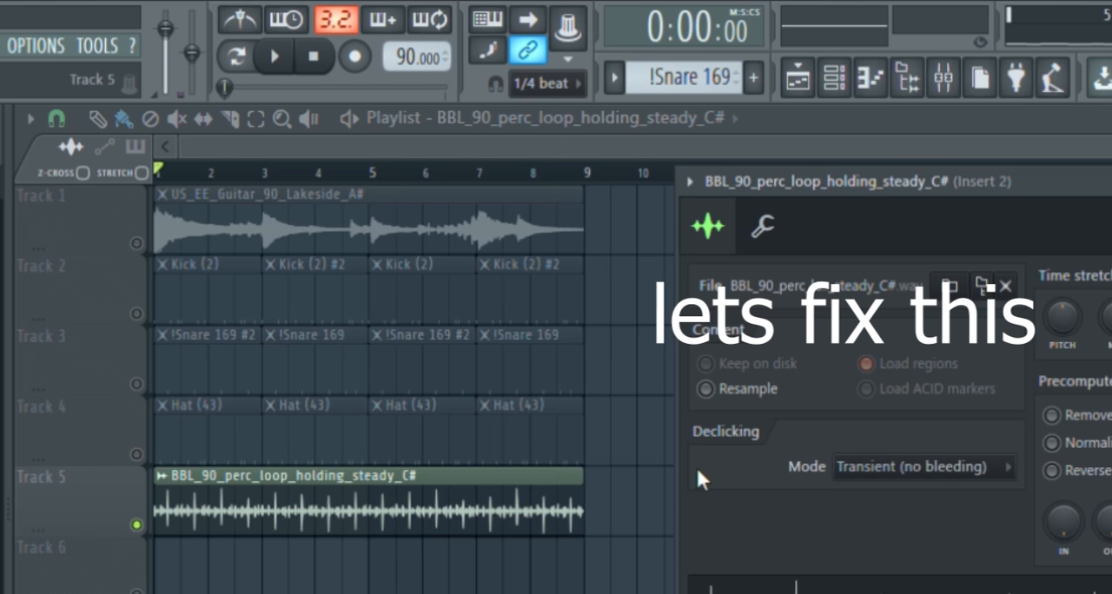
drag(943, 182, 876, 159)
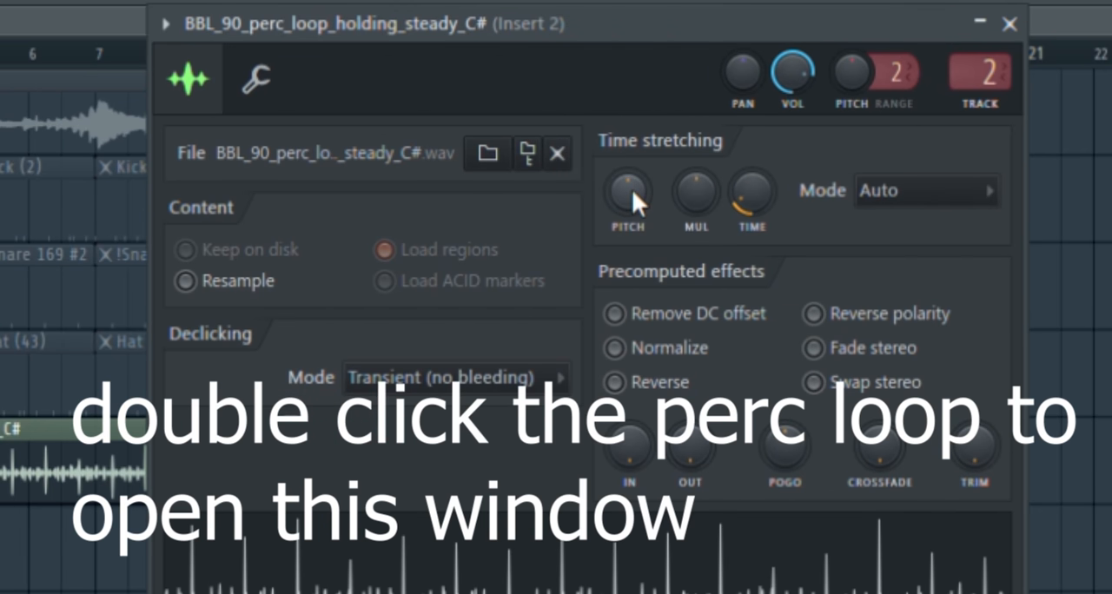
drag(632, 189, 632, 183)
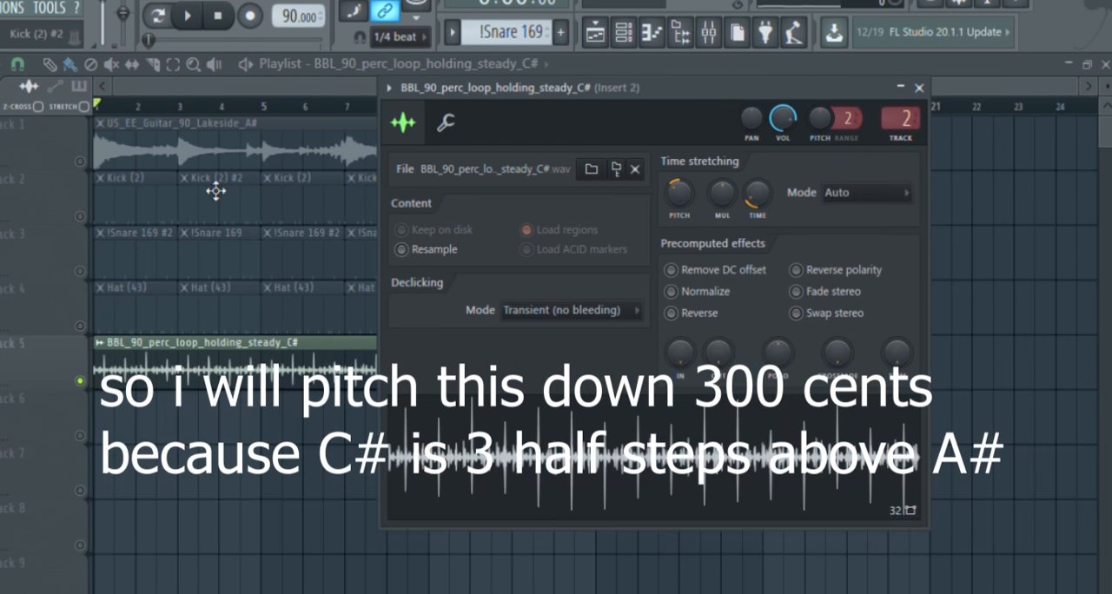
drag(540, 79, 614, 120)
click(994, 123)
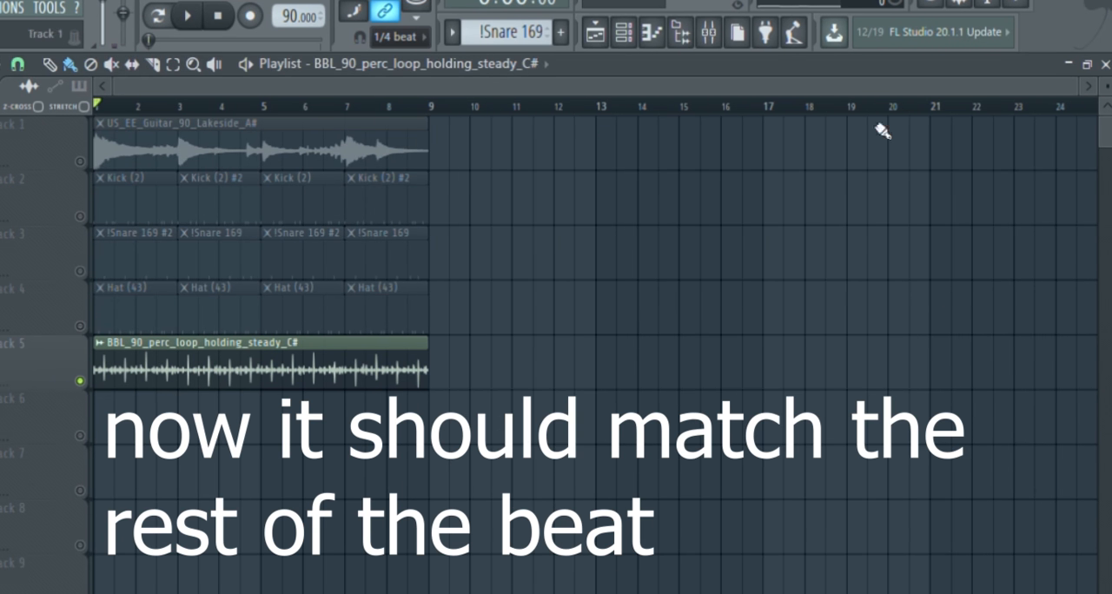
Unsolo Track 5 and listen to the whole arrangement with the pitched percussion loop
right_click(86, 385)
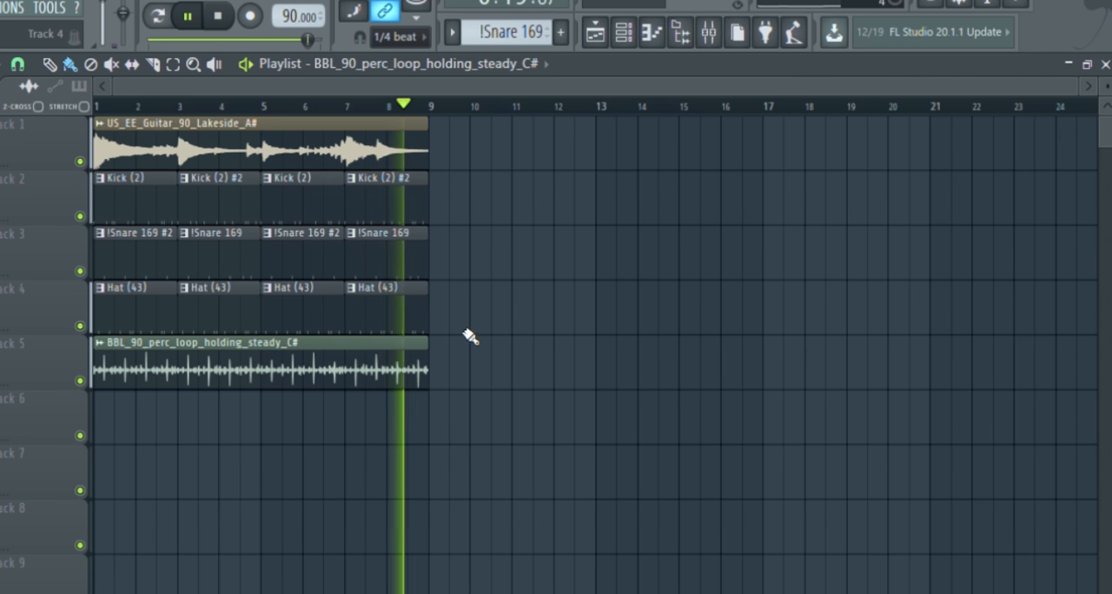
key(space)
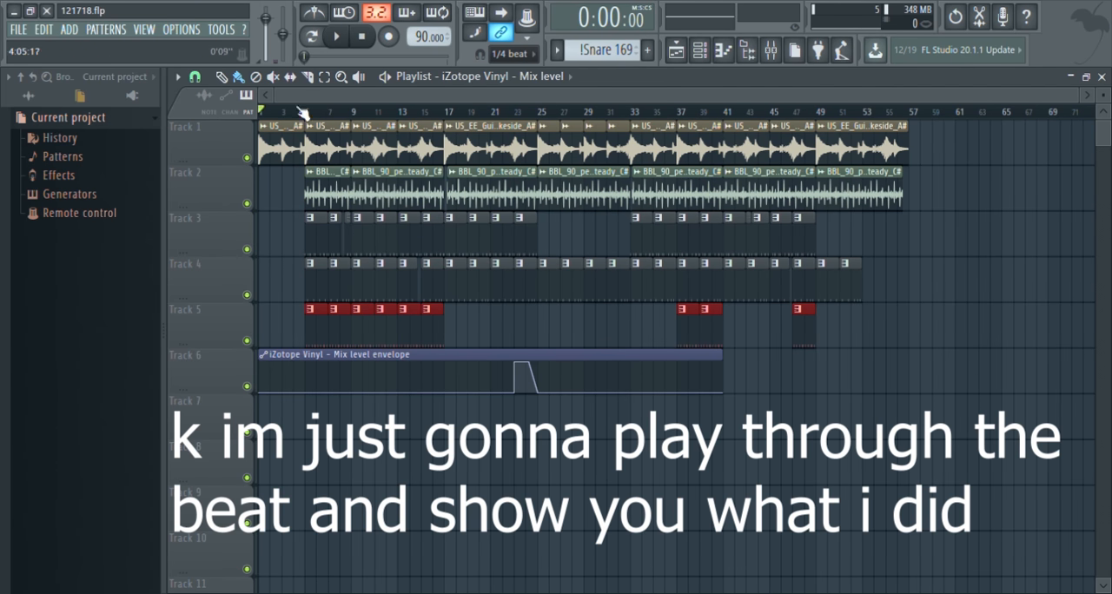
Move the first guitar loop clip from Track 1 to Track 7 and extend it to its full length, ending at bar 9
scroll(291, 130, up, 7)
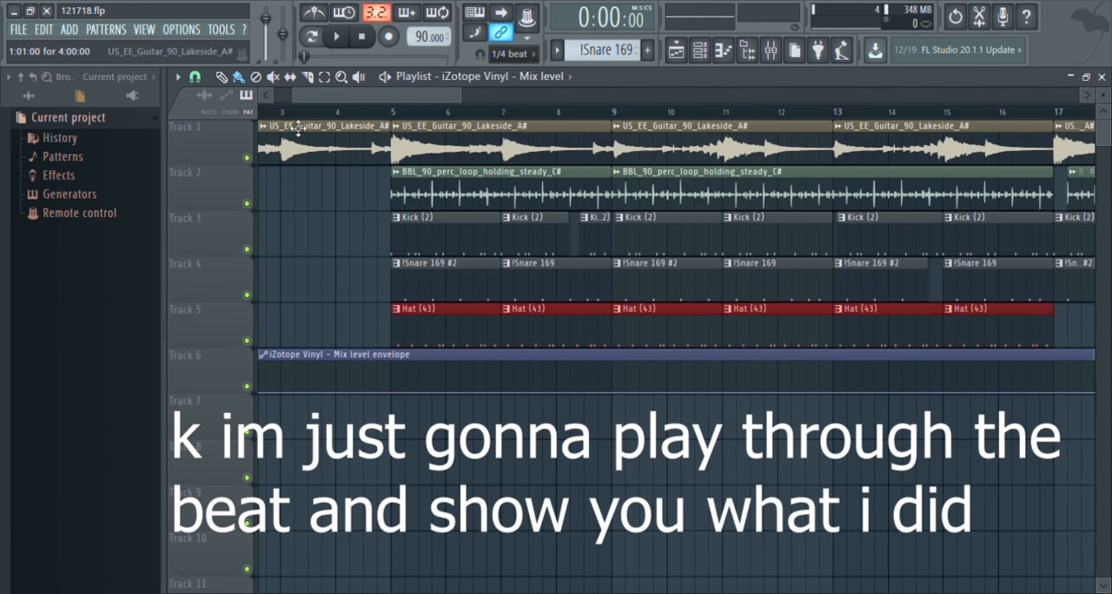
drag(368, 96, 341, 97)
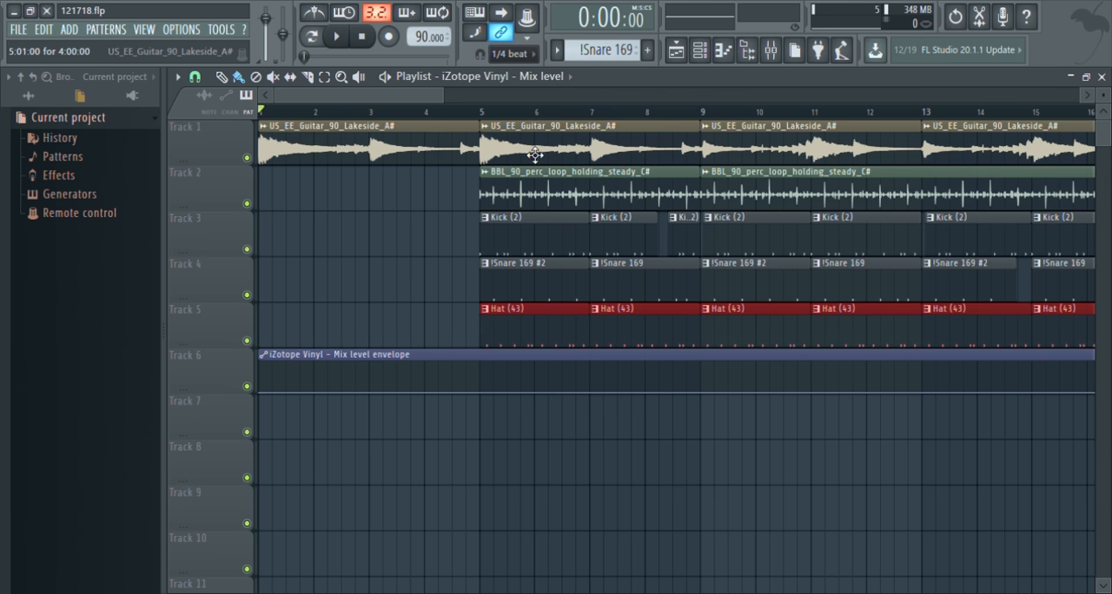
scroll(833, 180, down, 5)
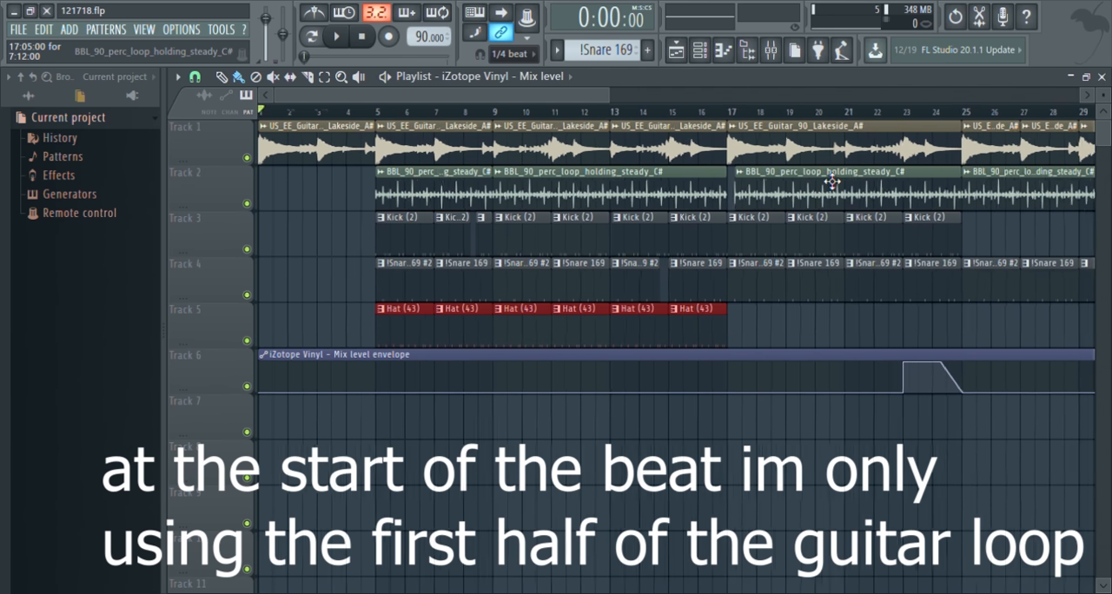
scroll(833, 181, down, 2)
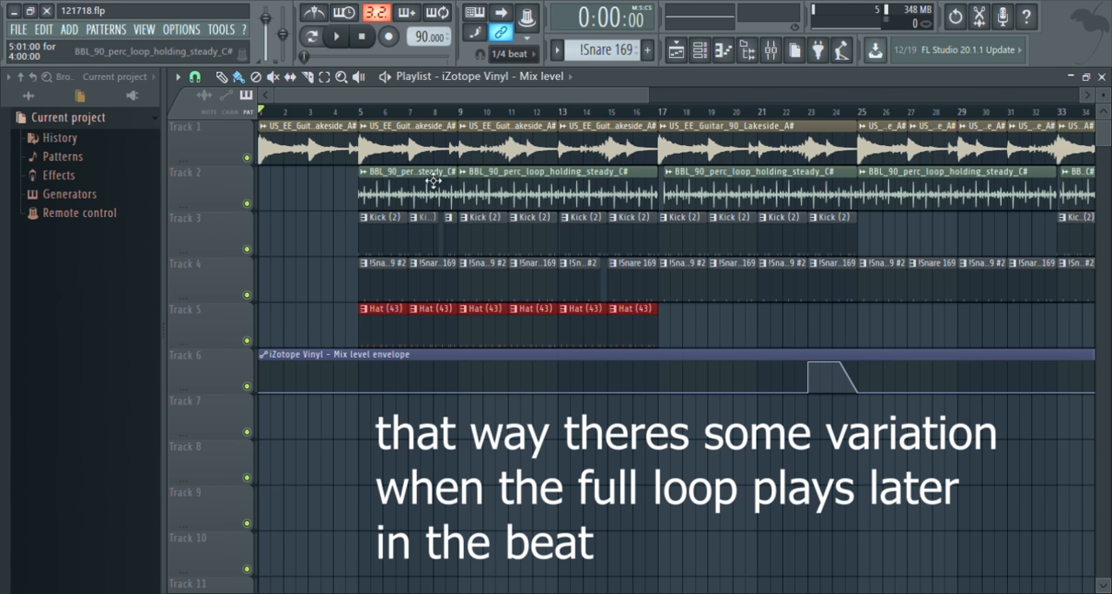
drag(306, 153, 212, 429)
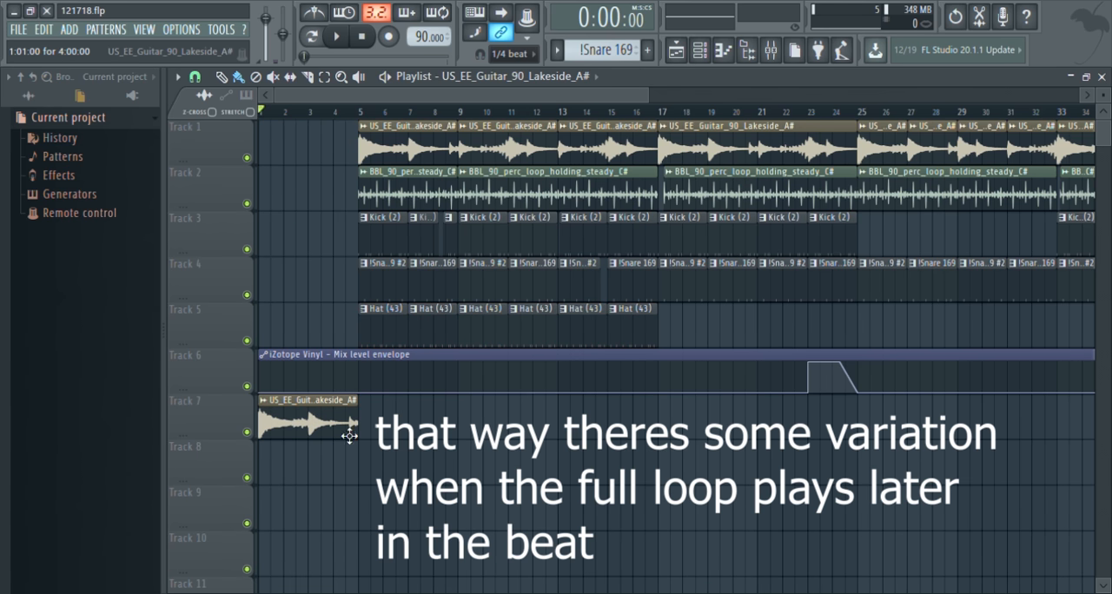
drag(365, 422, 459, 427)
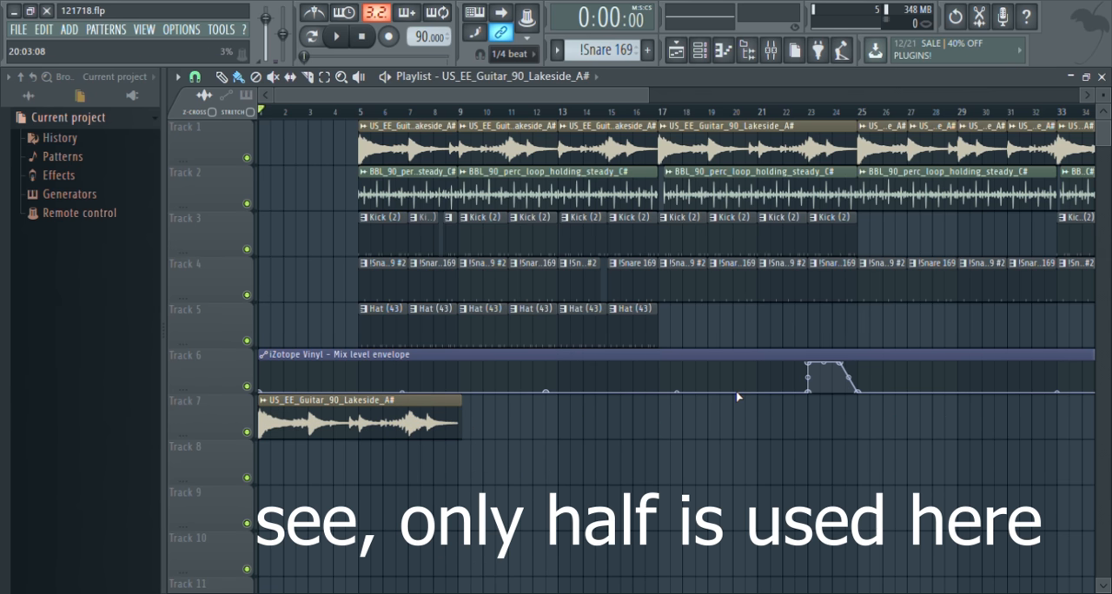
Undo the guitar clip's extension and return it to Track 1 at bar 1
key(ctrl+z)
ctrl+click(291, 436)
key(shift+Up)
key(shift+Up)
key(shift+Up)
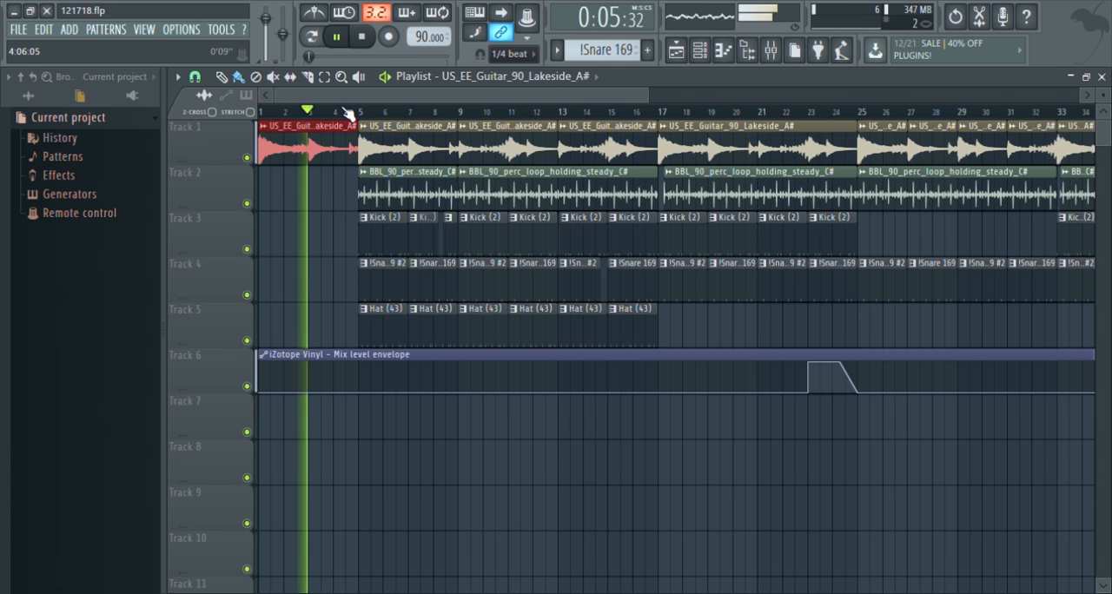
Listen to the arrangement through bar 9, examine the cut drum clips there, and stop playback
ctrl+scroll(372, 203, up, 3)
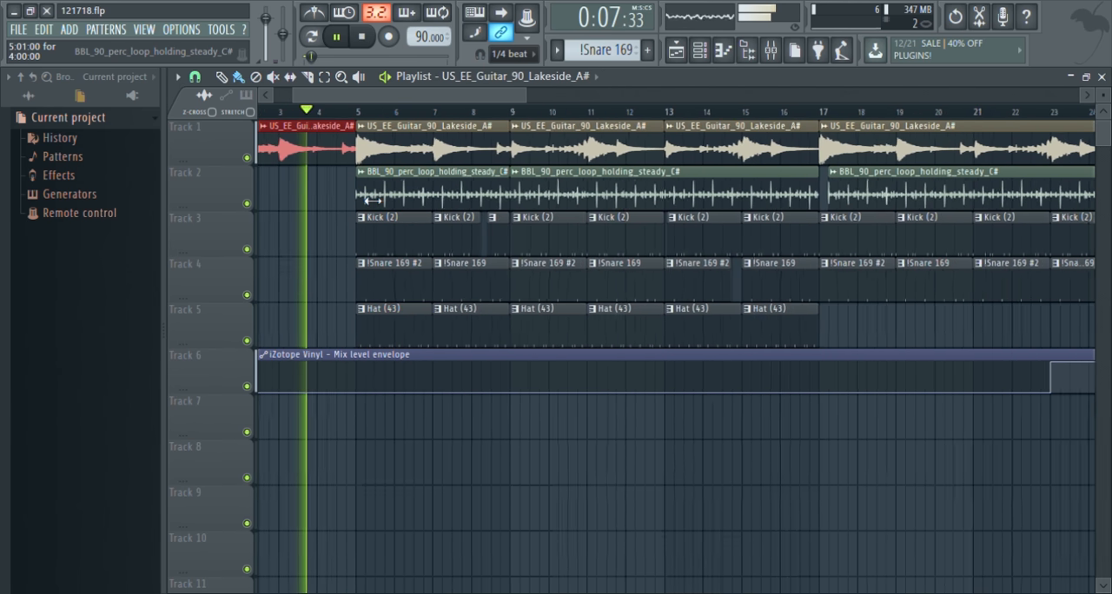
ctrl+scroll(373, 202, up, 1)
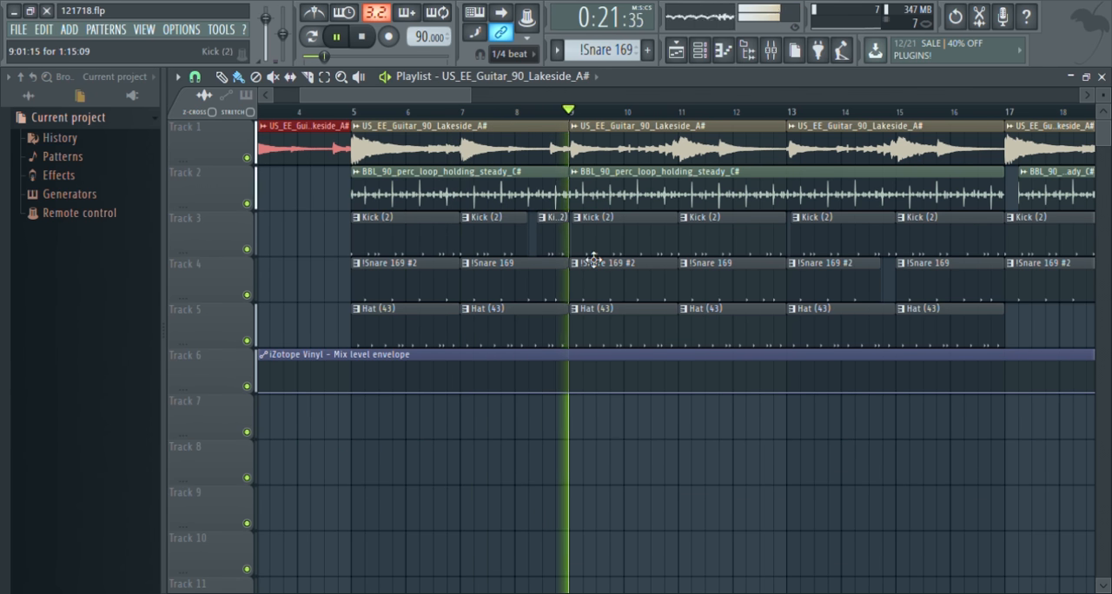
scroll(591, 258, up, 5)
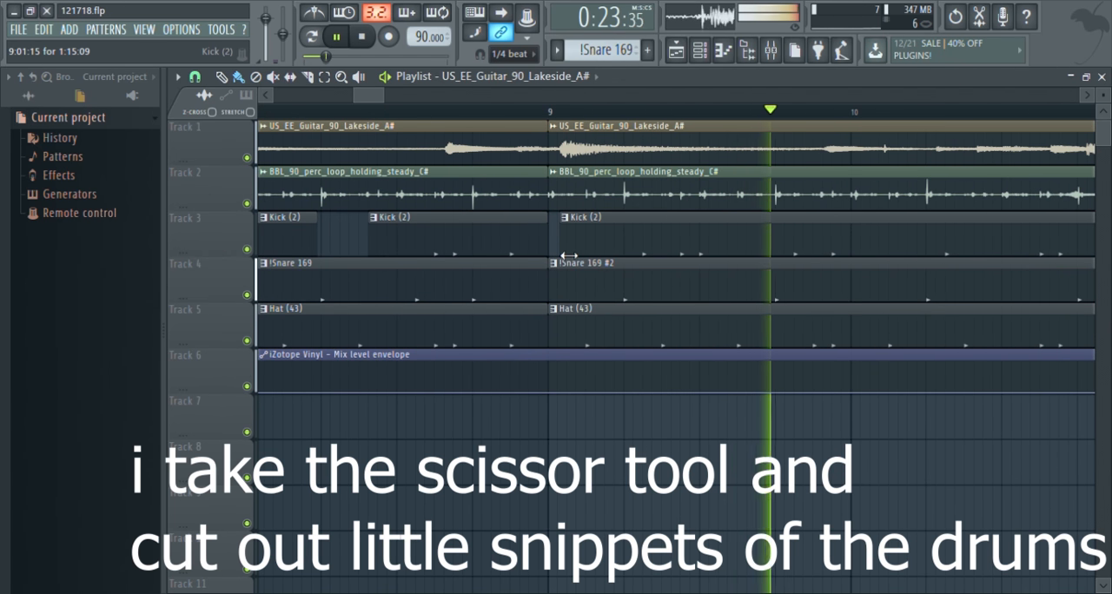
key(space)
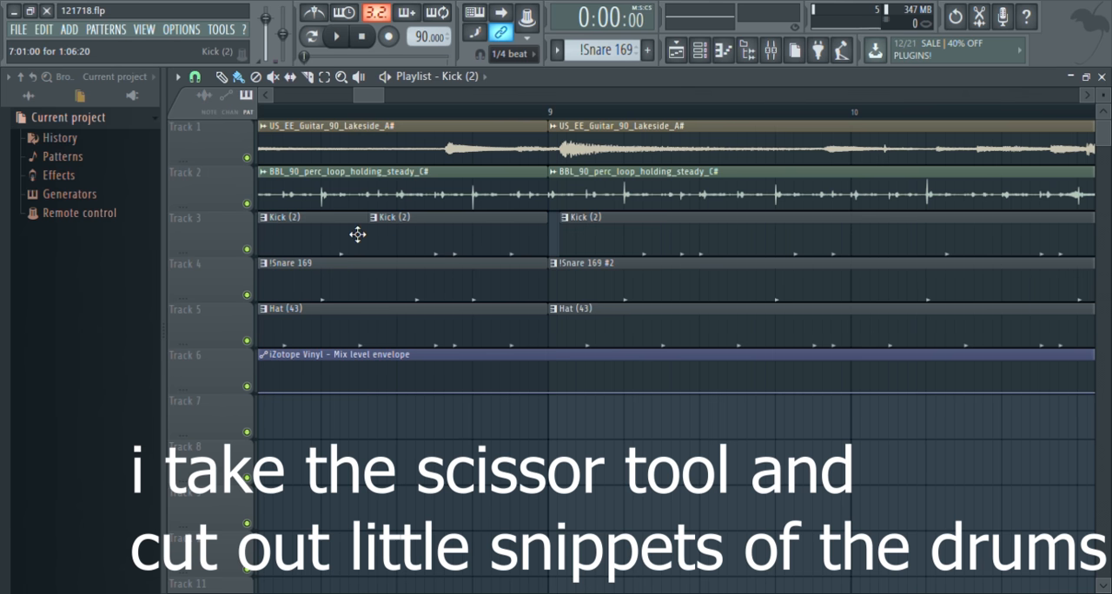
Cut a short snippet out of the Kick (2) clip in bar 8 on Track 3 and trim the start of the bar 9 clip
right_click(358, 234)
drag(574, 240, 560, 240)
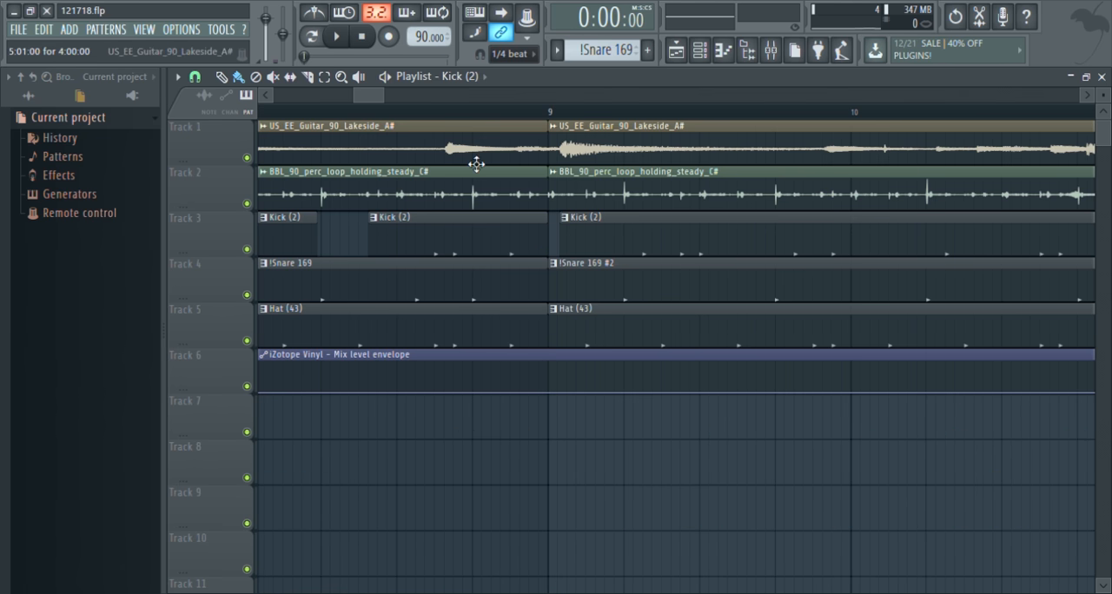
Play the arrangement from bar 8 and examine the gaps cut into the kick and snare clips up to bar 17
click(310, 113)
key(space)
scroll(551, 247, down, 4)
scroll(647, 285, down, 4)
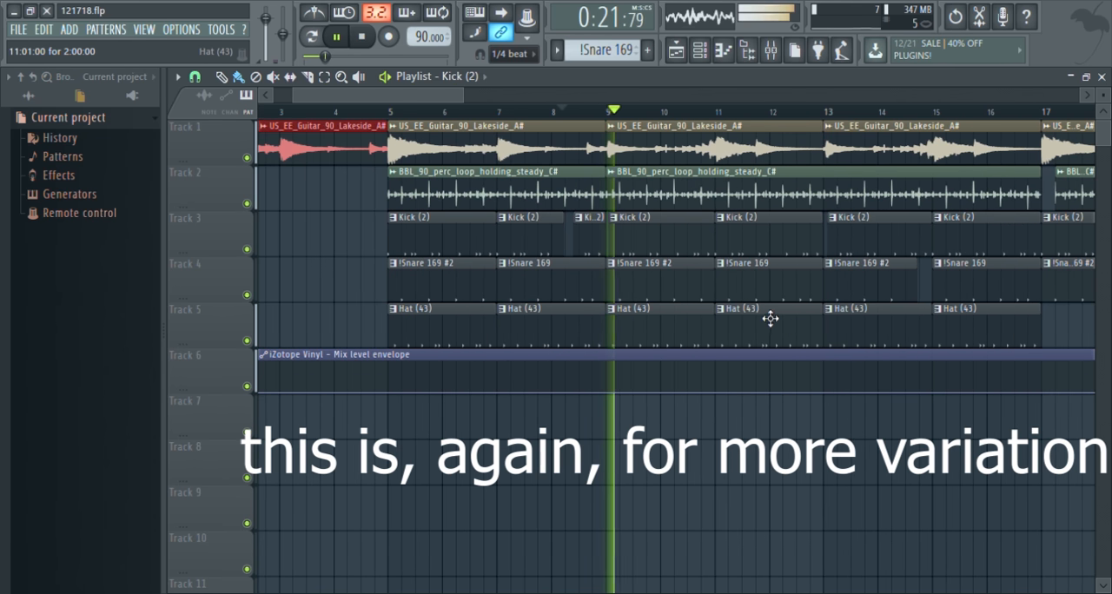
scroll(860, 291, up, 1)
scroll(870, 288, down, 4)
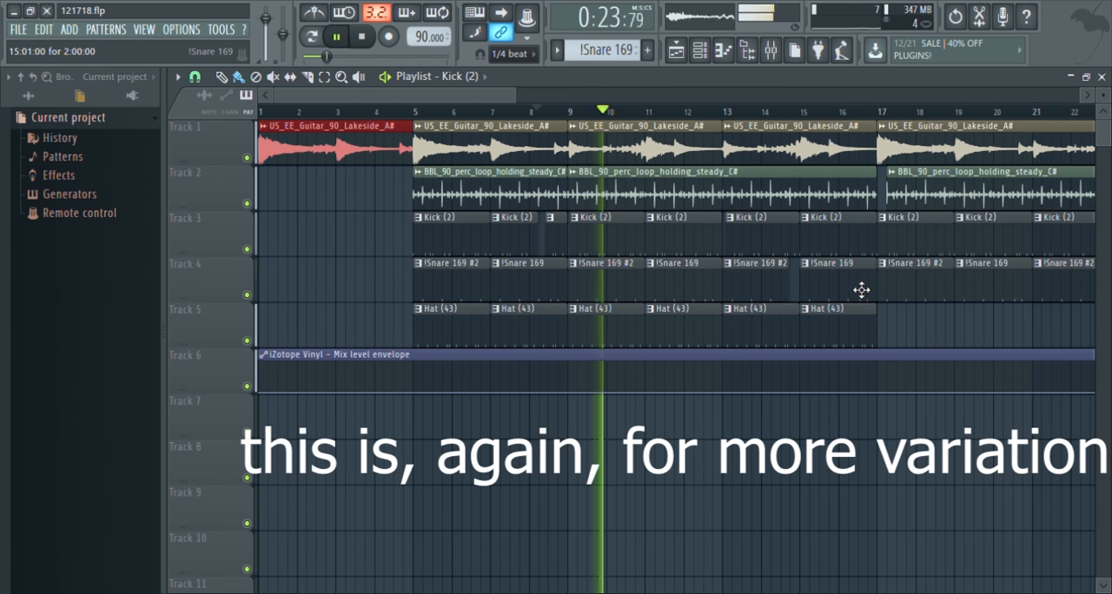
scroll(774, 301, up, 5)
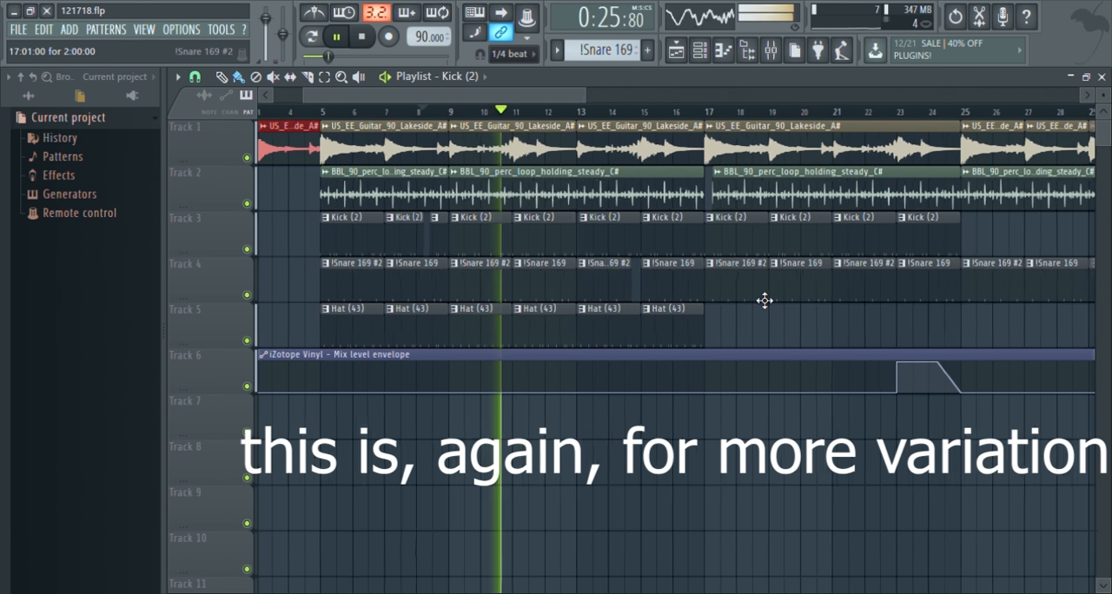
scroll(409, 248, up, 2)
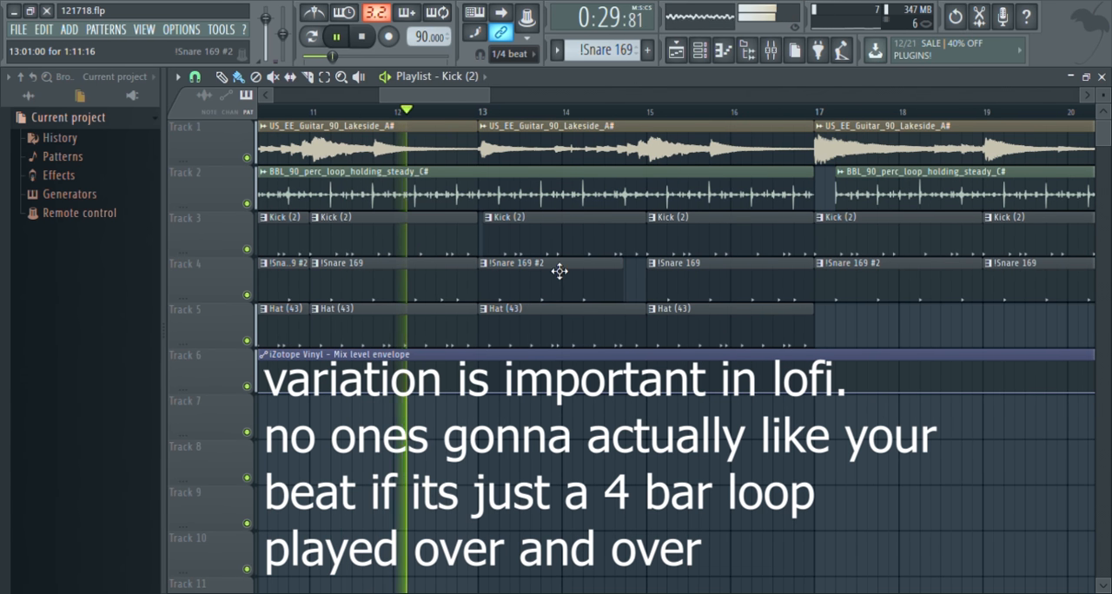
scroll(525, 257, down, 2)
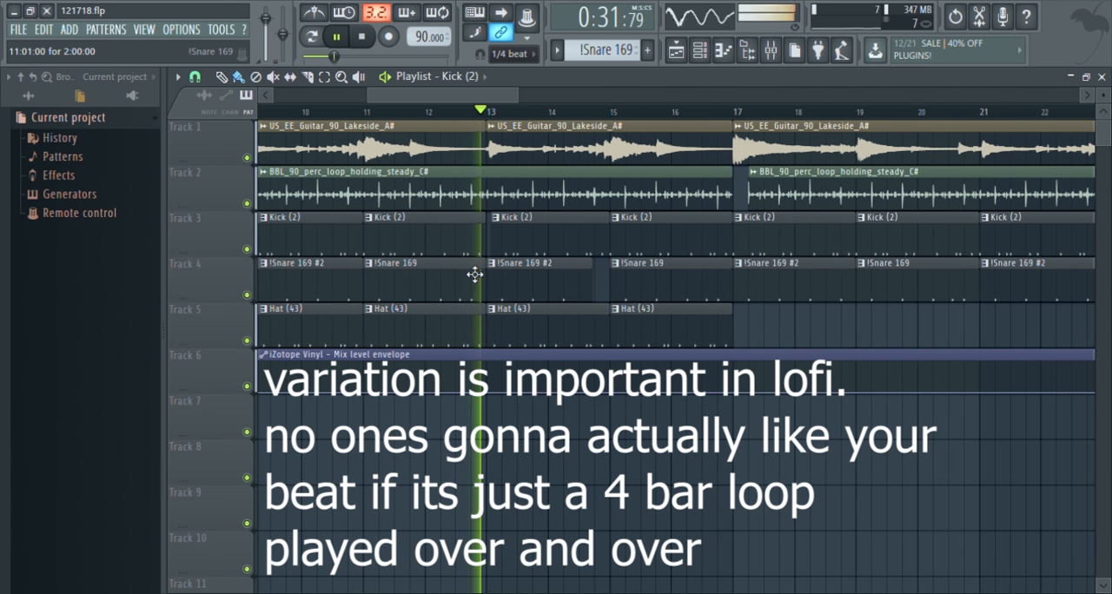
scroll(513, 340, down, 3)
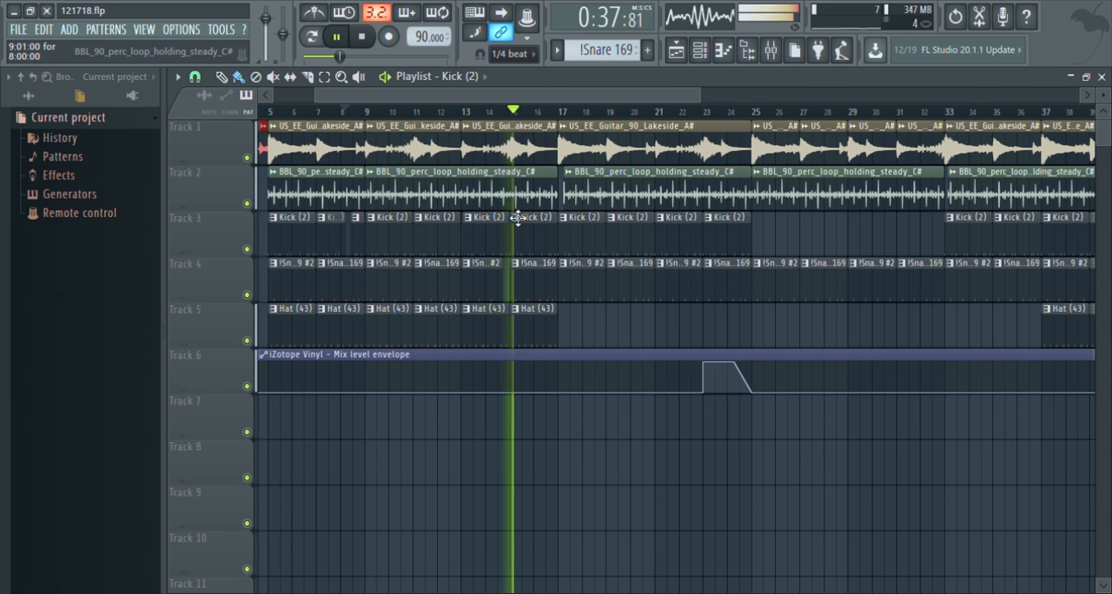
Replay from bar 14 and examine the full guitar loop section and the iZotope Vinyl envelope up to bar 25, then stop playback
scroll(518, 219, up, 3)
click(519, 116)
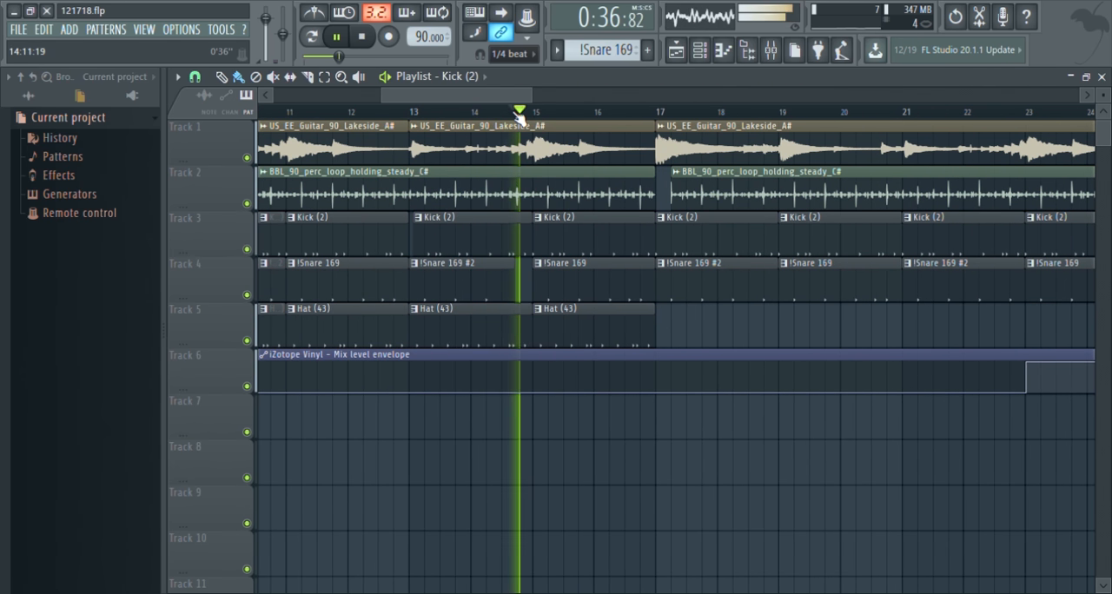
scroll(512, 306, up, 2)
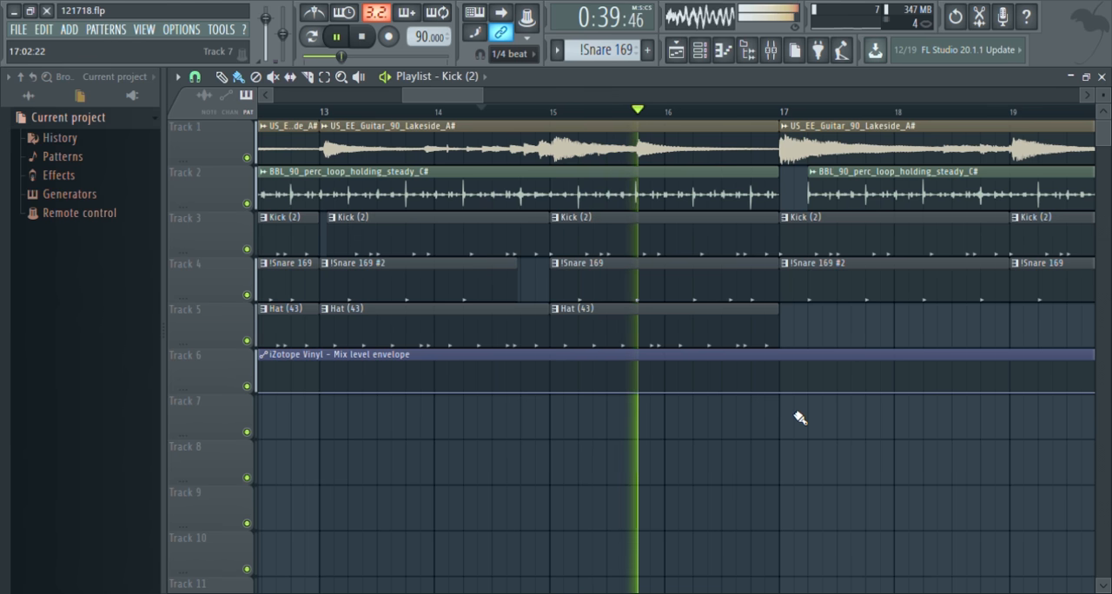
scroll(835, 430, down, 3)
drag(471, 92, 537, 104)
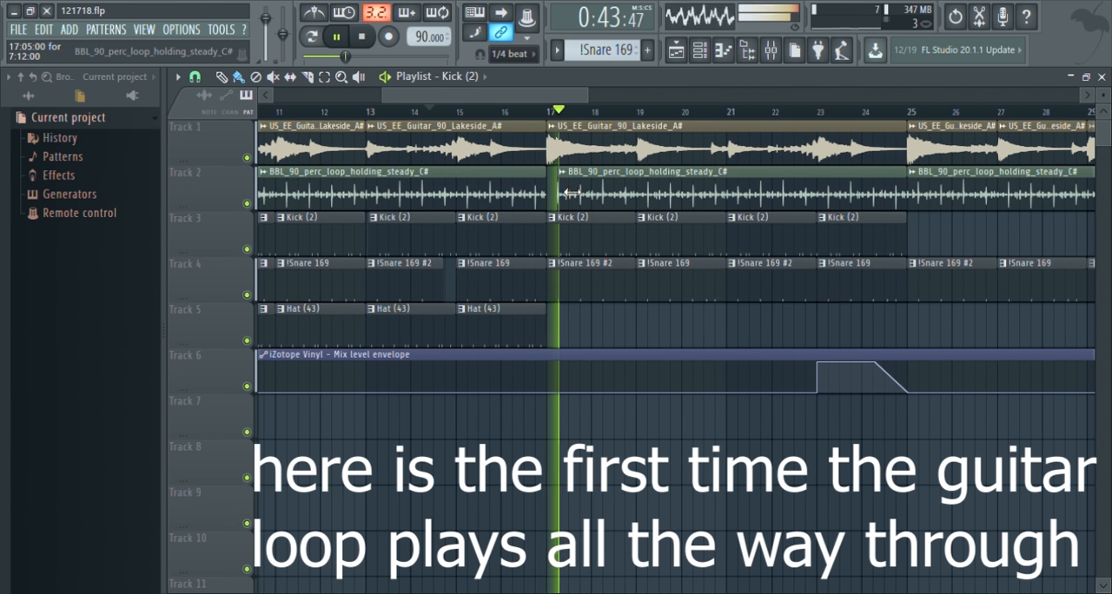
scroll(886, 469, down, 1)
drag(511, 96, 615, 102)
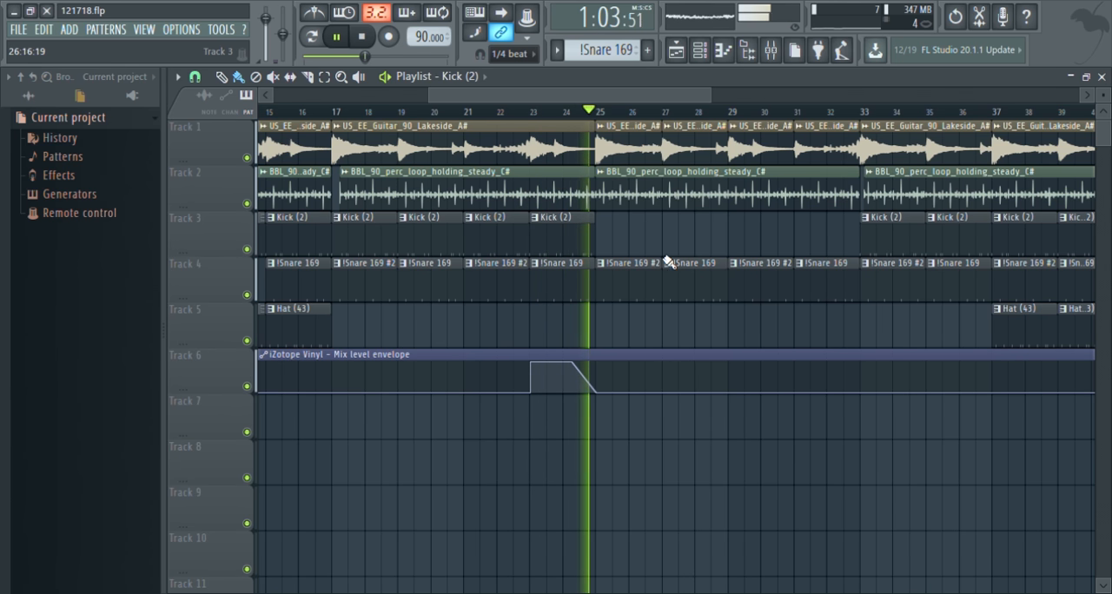
key(space)
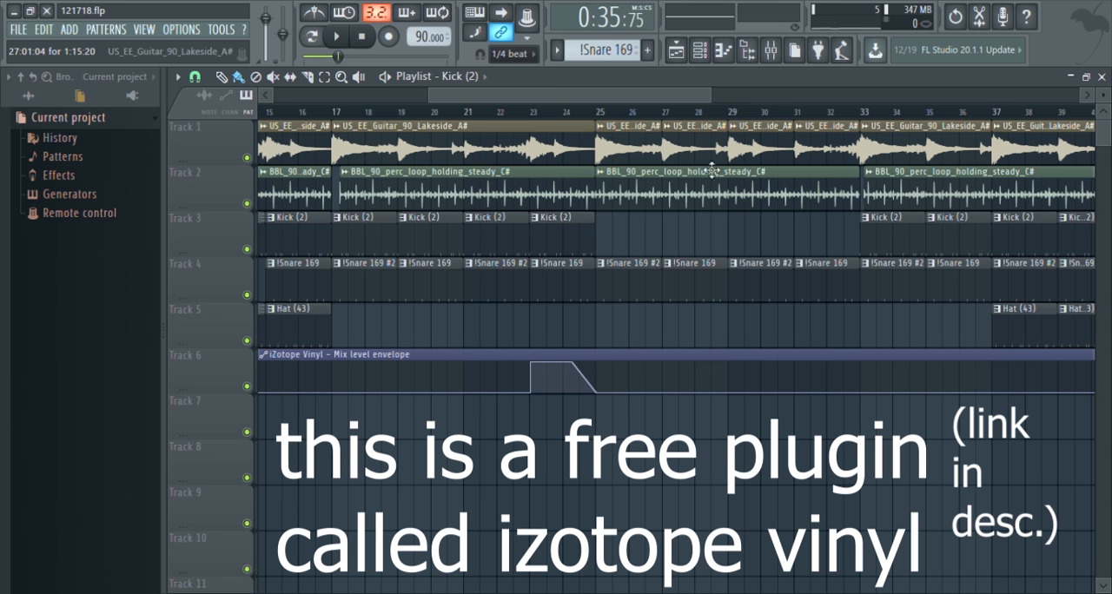
Find the percussion loop's mixer track, Insert 2, and open its iZotope Vinyl plugin to examine the settings
click(701, 52)
click(770, 50)
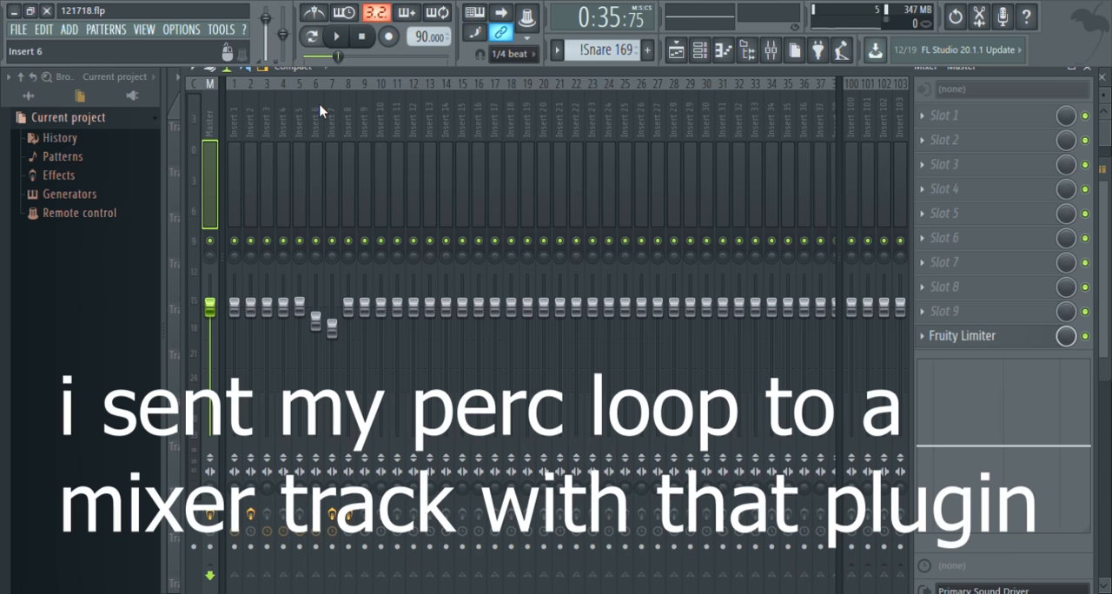
click(321, 110)
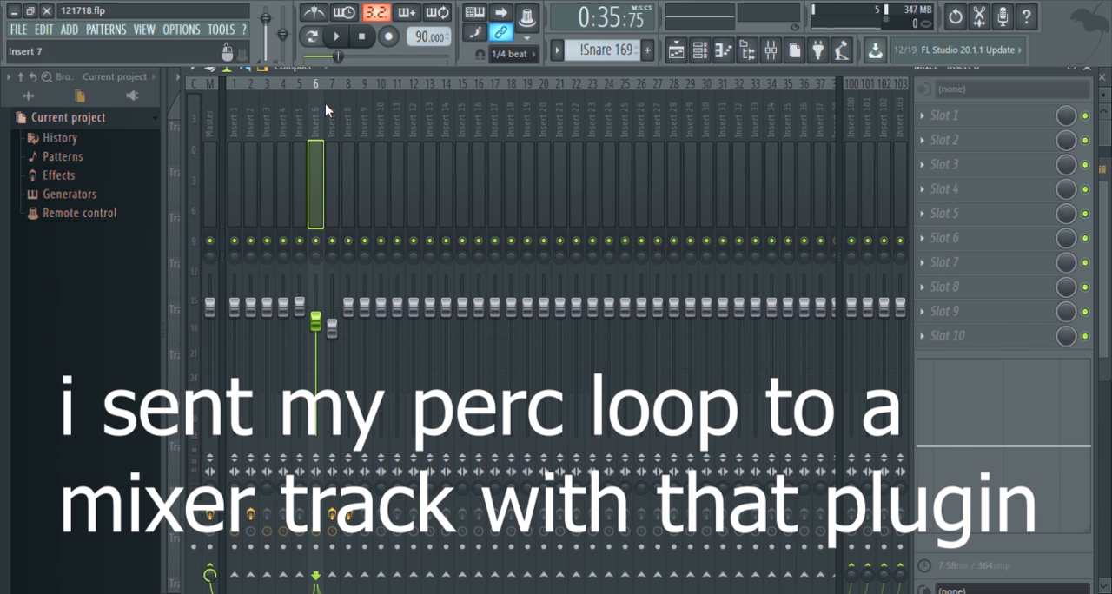
click(278, 107)
click(248, 108)
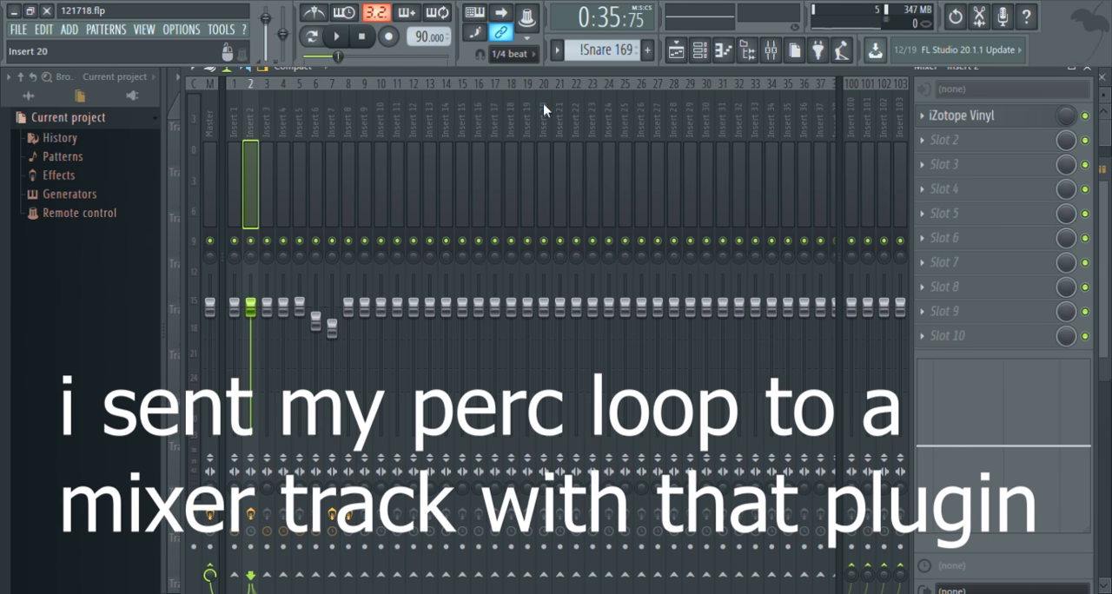
click(1004, 124)
drag(597, 280, 543, 112)
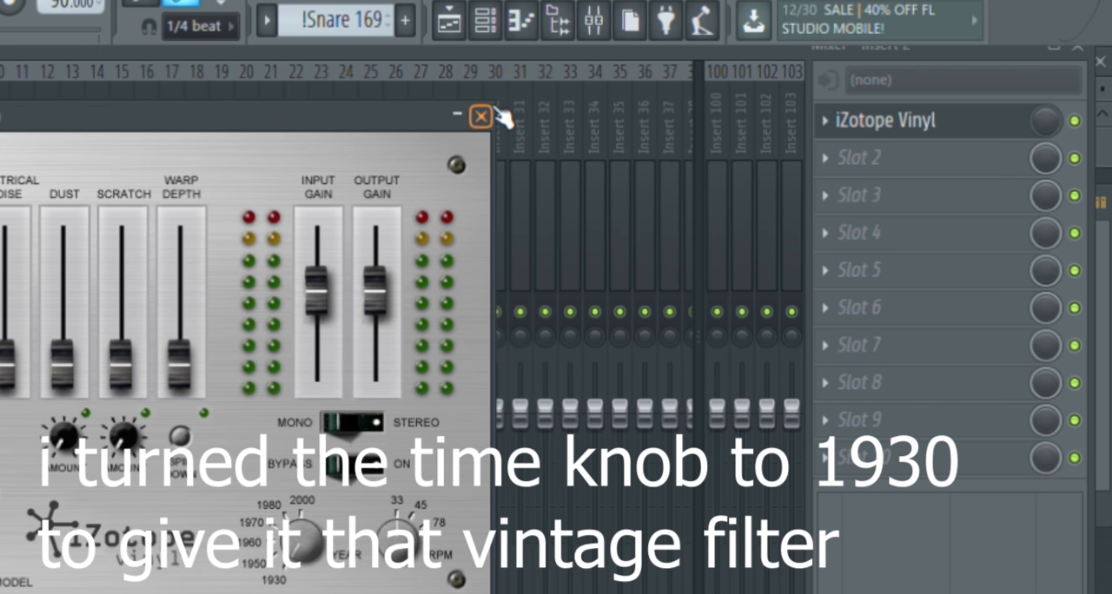
Close the iZotope Vinyl window and try out the plugin's mix level on Insert 2
click(481, 116)
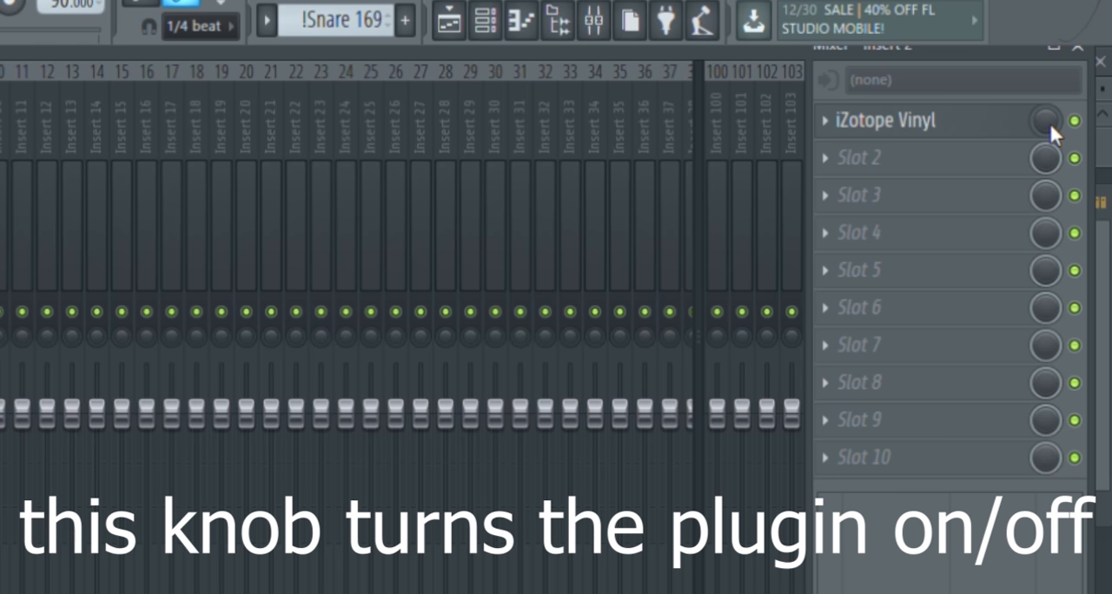
drag(1050, 126, 1050, 111)
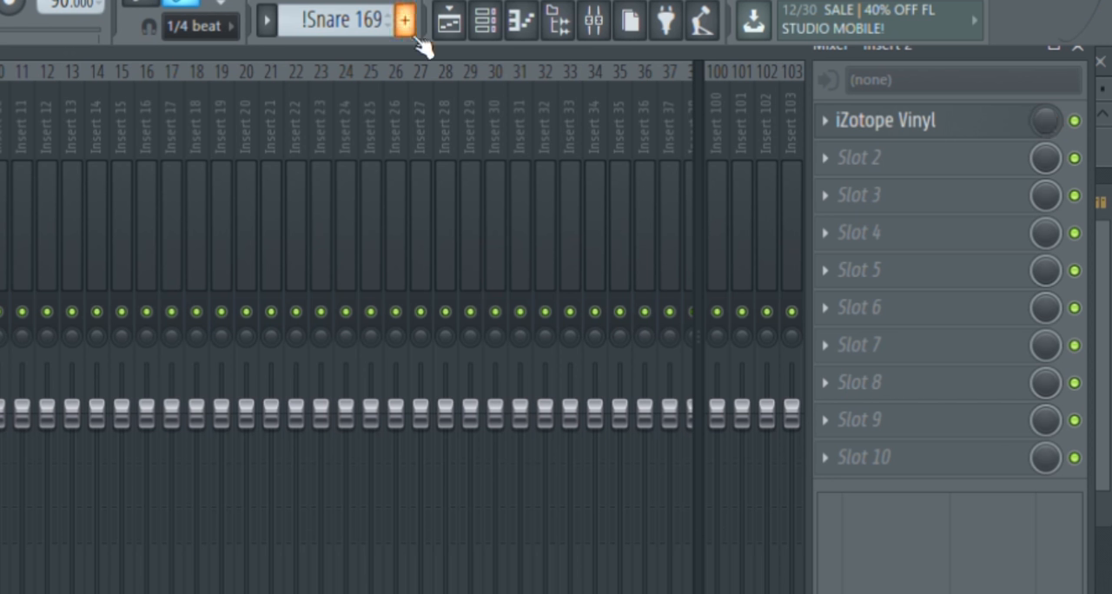
Return to the playlist, play the arrangement and examine the iZotope Vinyl envelope around bars 23 to 25, then stop playback
click(470, 34)
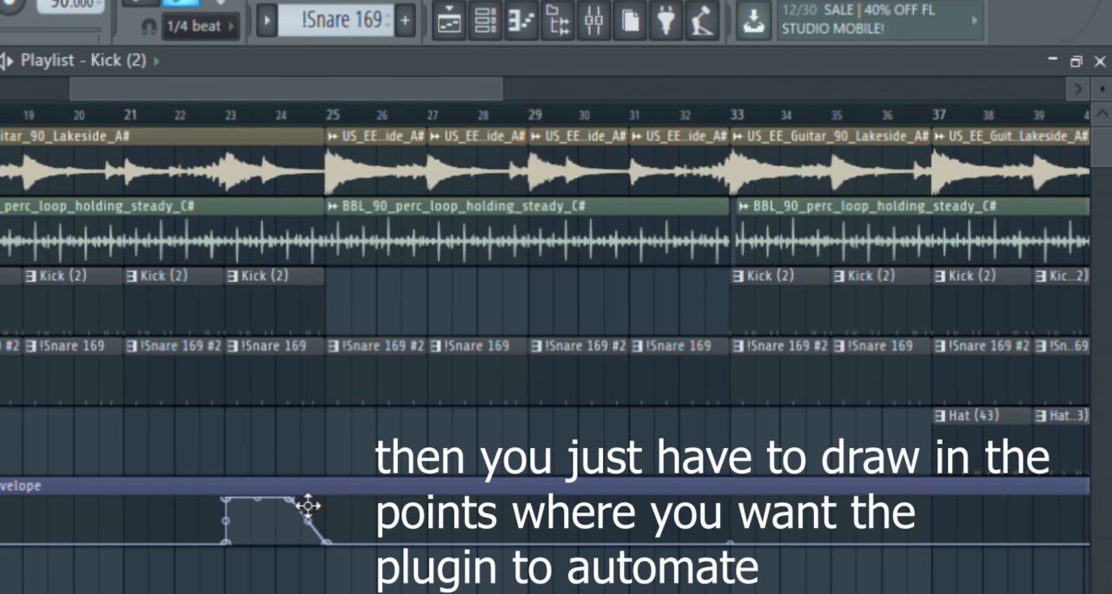
key(space)
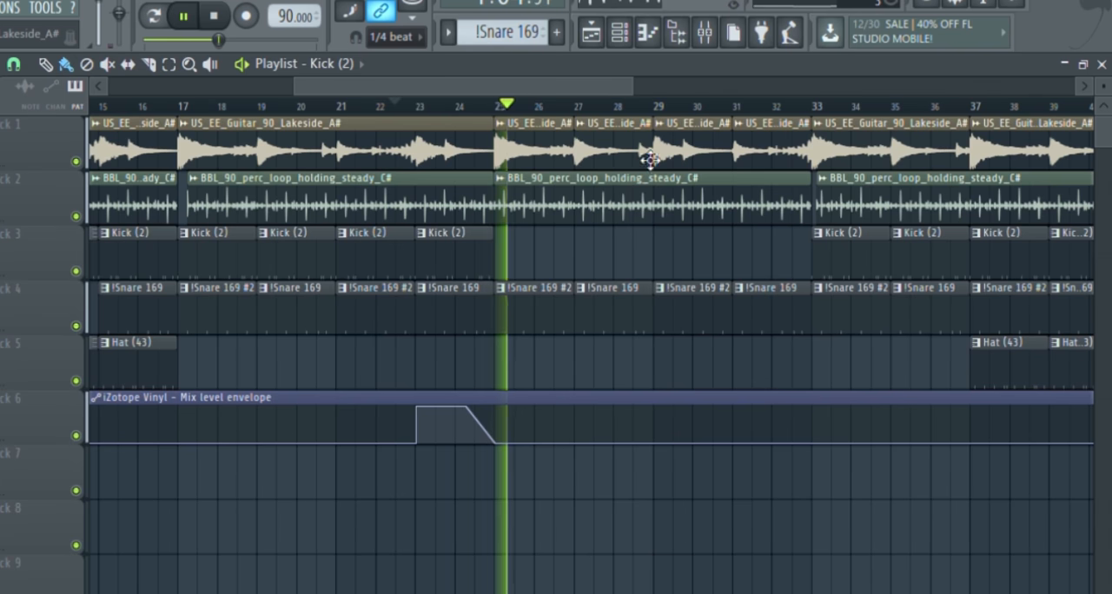
scroll(640, 164, up, 2)
key(space)
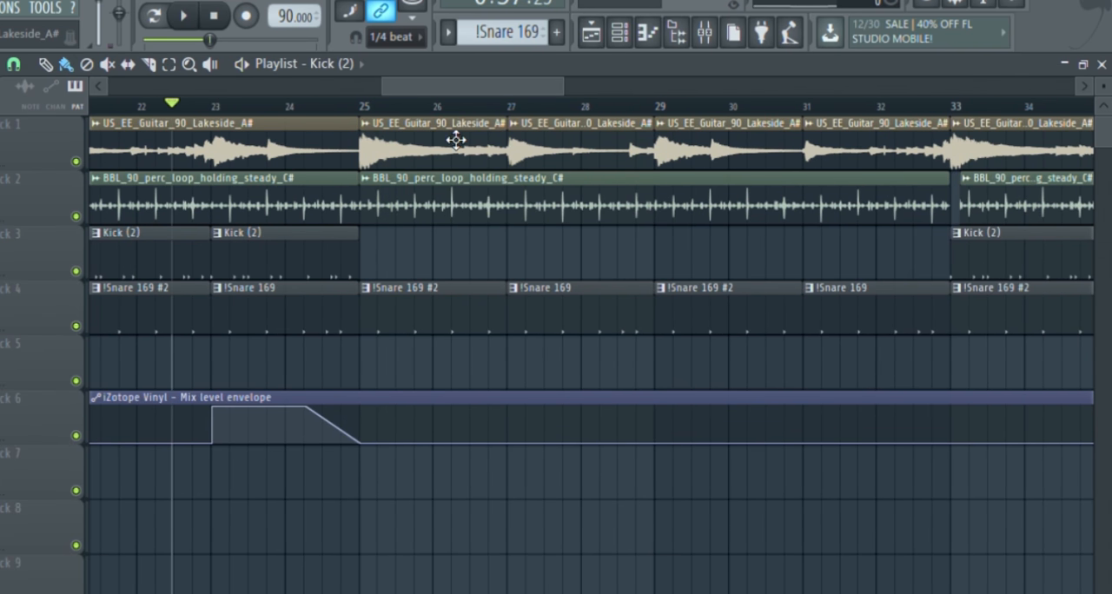
Move the bar 25 guitar clip to Track 7, extending it to bar 33 and slicing it at bars 27, 29 and 31
drag(446, 148, 461, 500)
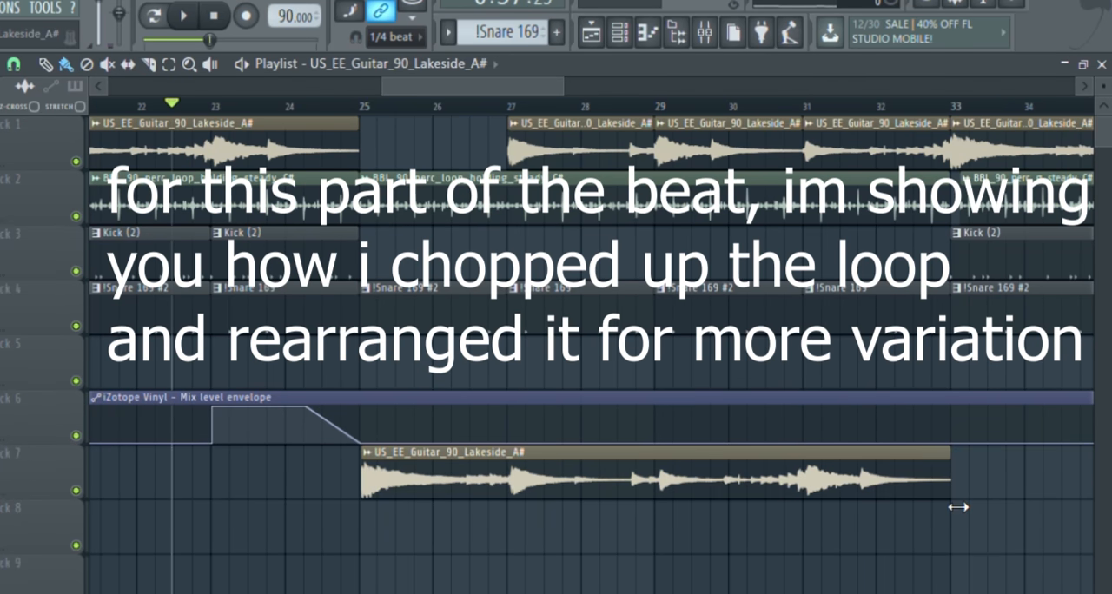
scroll(854, 510, up, 2)
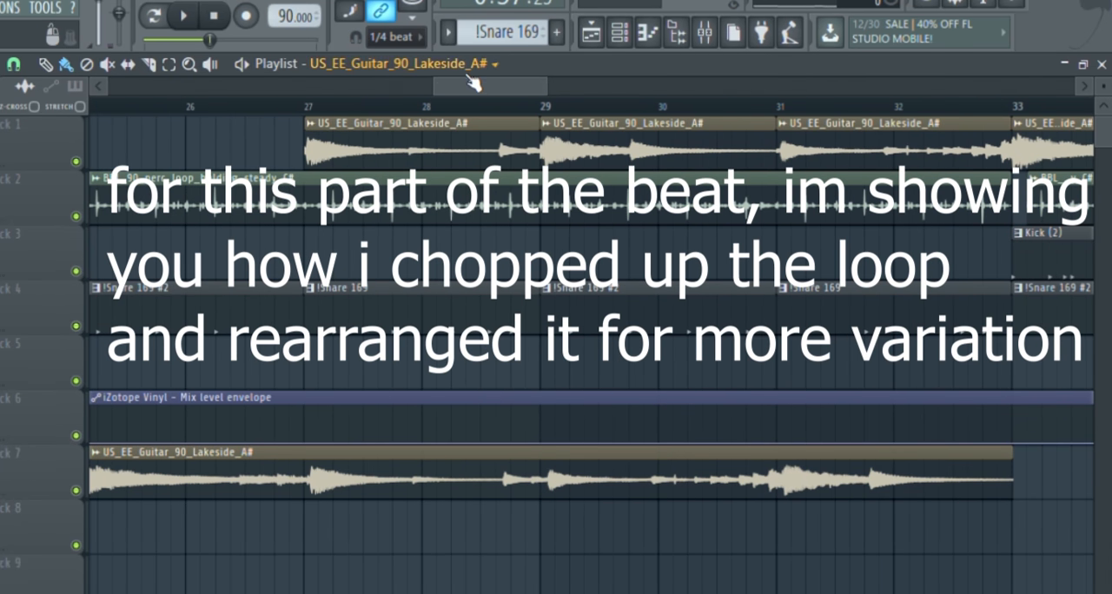
drag(468, 85, 445, 85)
scroll(423, 217, down, 2)
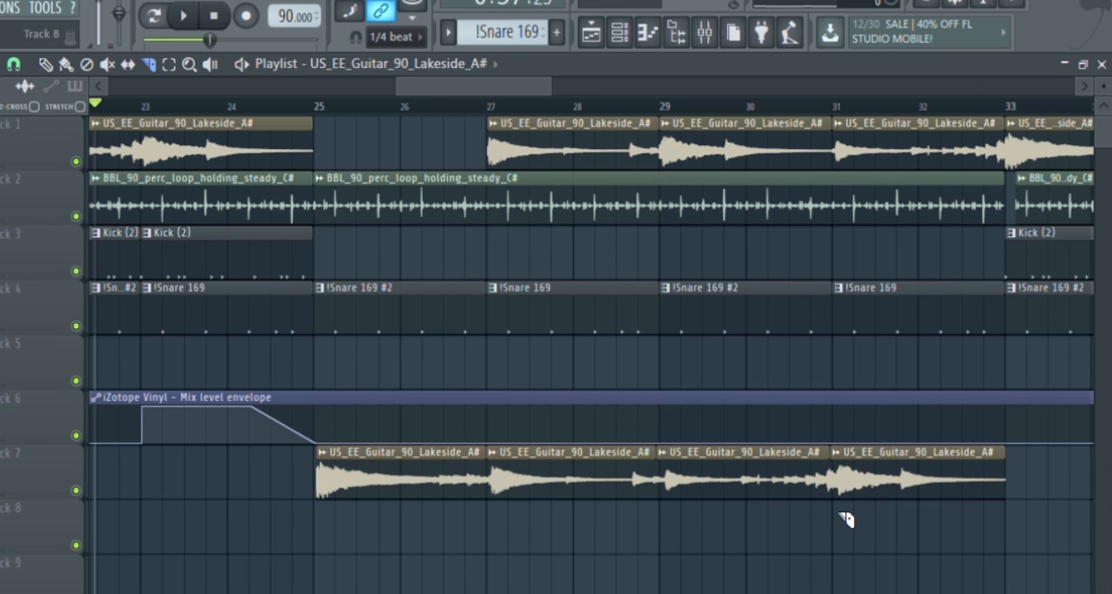
Swap the last two guitar slices on Track 7, placing the bar 31 slice at bar 29 and the bar 29 slice at bar 31
drag(903, 494, 754, 558)
drag(755, 492, 931, 494)
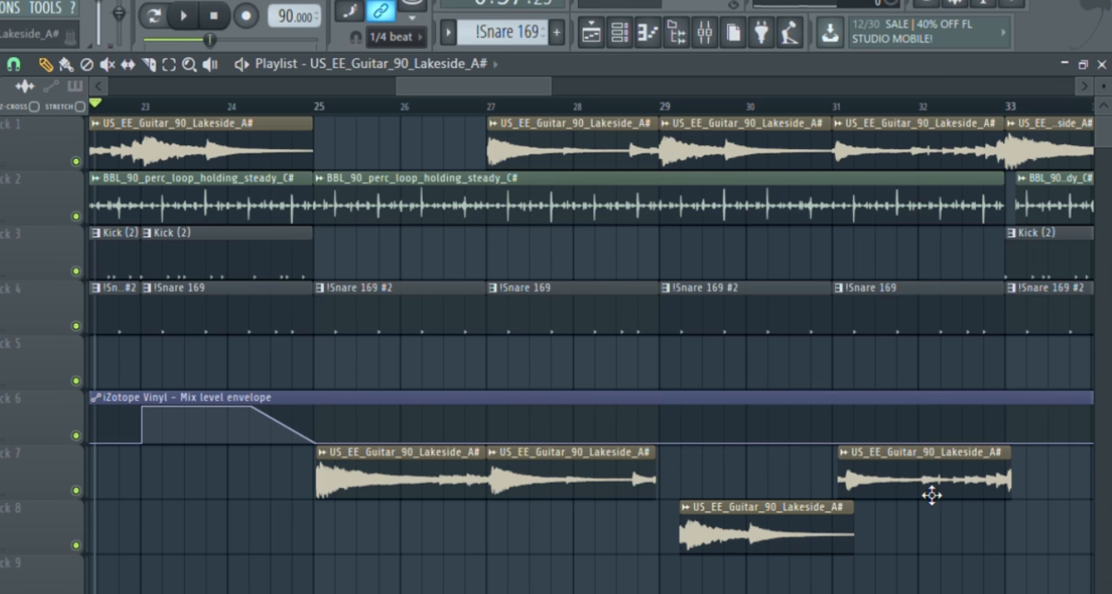
drag(788, 529, 770, 485)
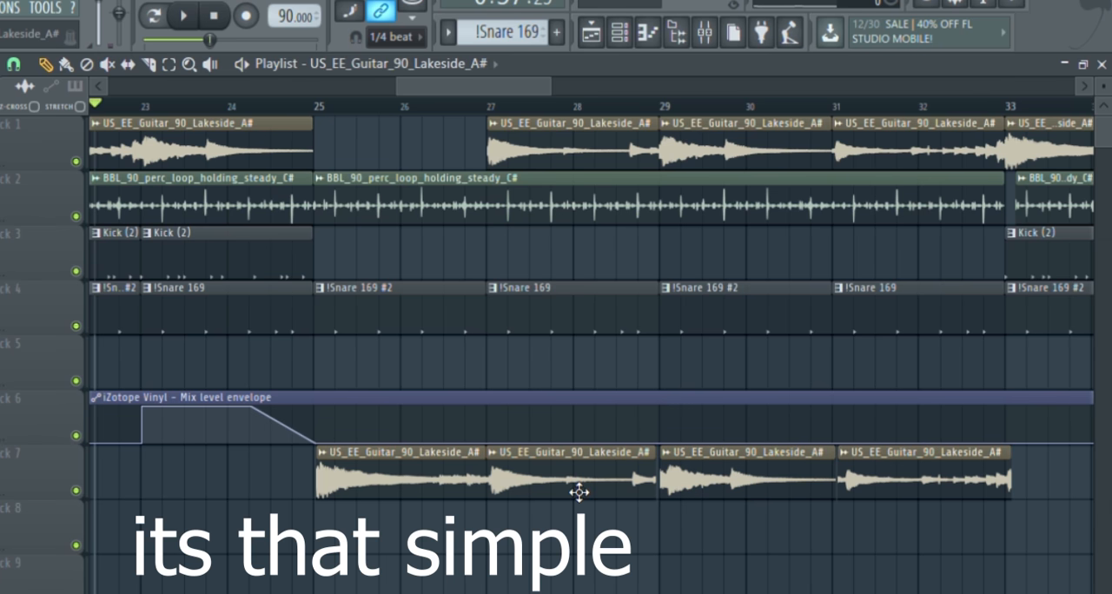
Undo the demonstration edits on Track 7, back to before the guitar clip was moved from Track 1
key(ctrl+alt+z)
key(ctrl+alt+z)
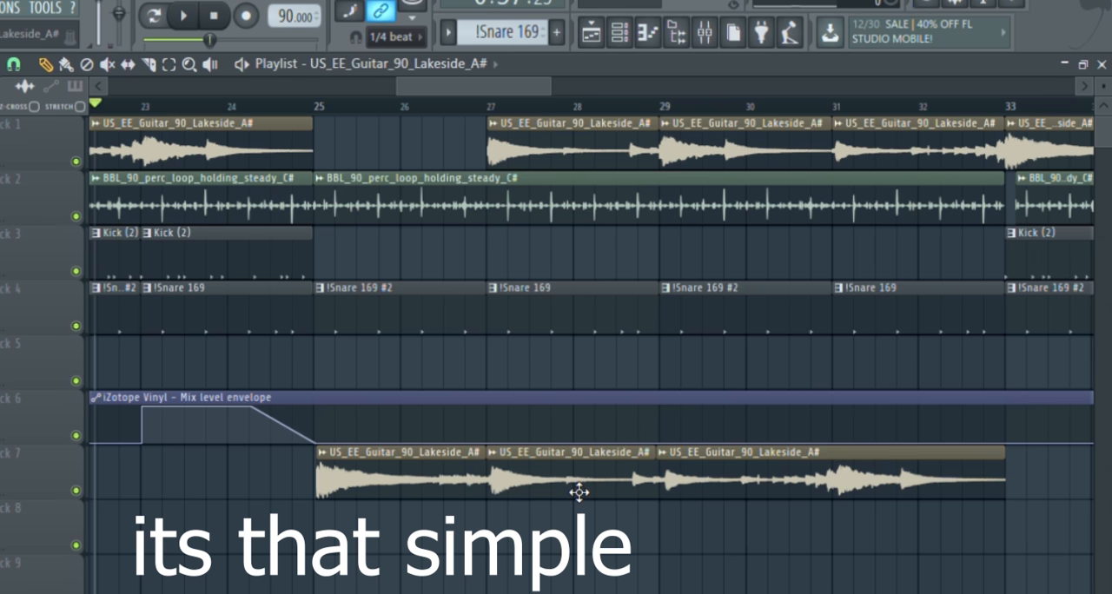
key(ctrl+alt+z)
key(ctrl+alt+z)
key(ctrl+alt+z)
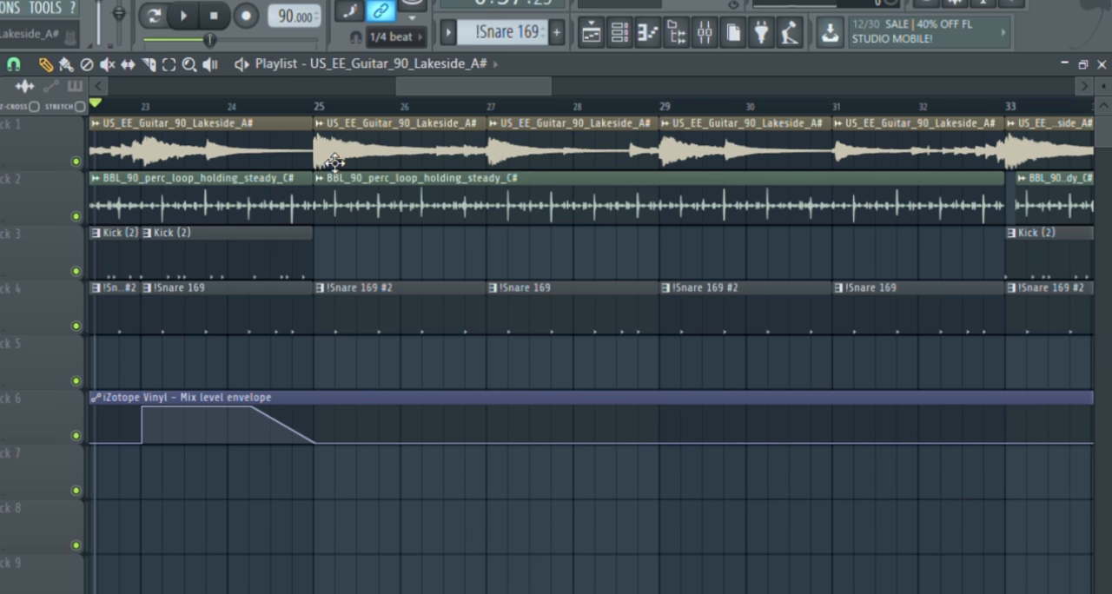
Play the arrangement from bar 22 and examine the chopped guitar section without kicks between bars 25 and 33
key(space)
scroll(770, 304, down, 5)
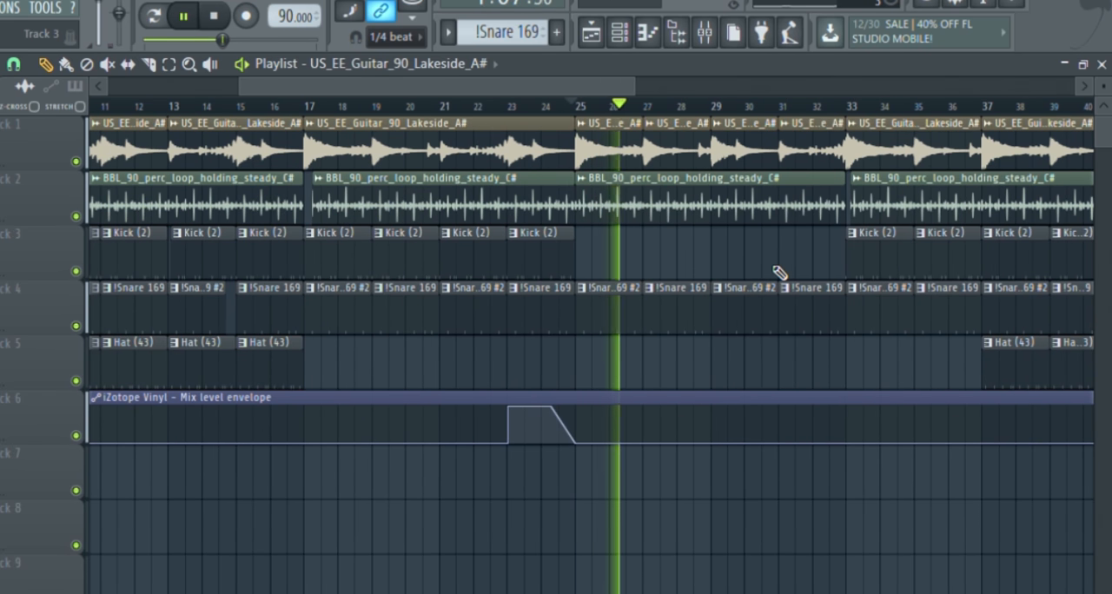
drag(563, 78, 683, 80)
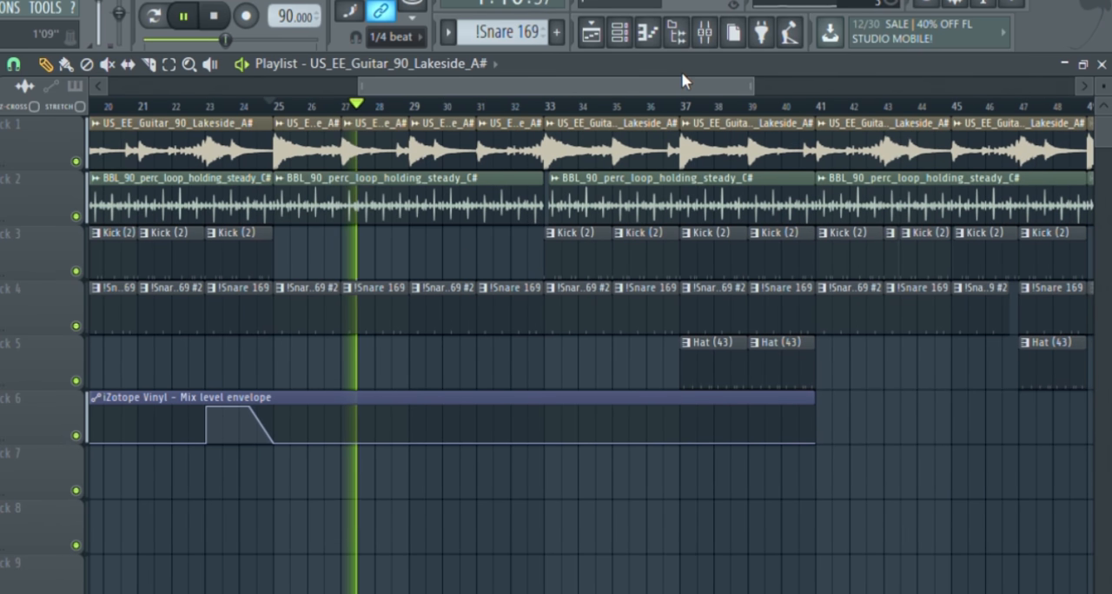
Continue playback from just before bar 33 and examine the returning kick clips and the hat clips up to bar 41
click(530, 108)
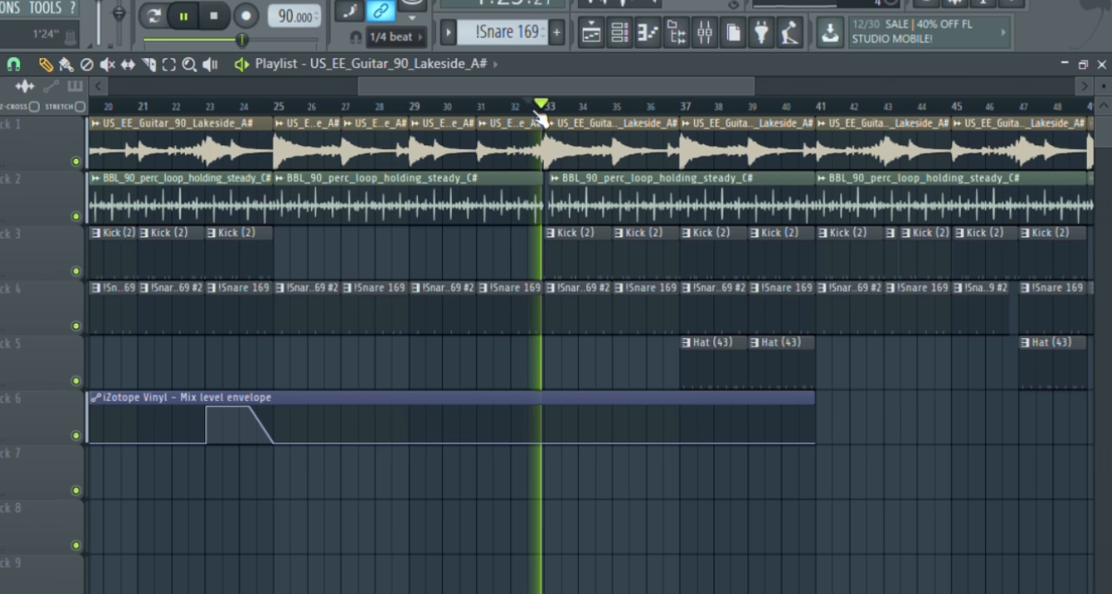
scroll(563, 217, up, 4)
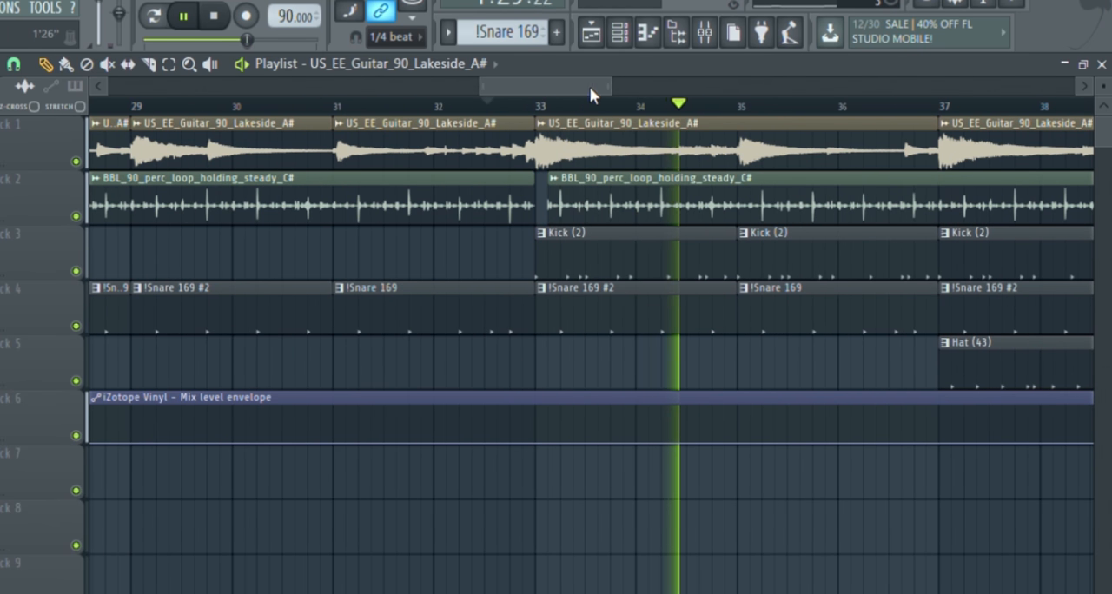
drag(589, 86, 649, 85)
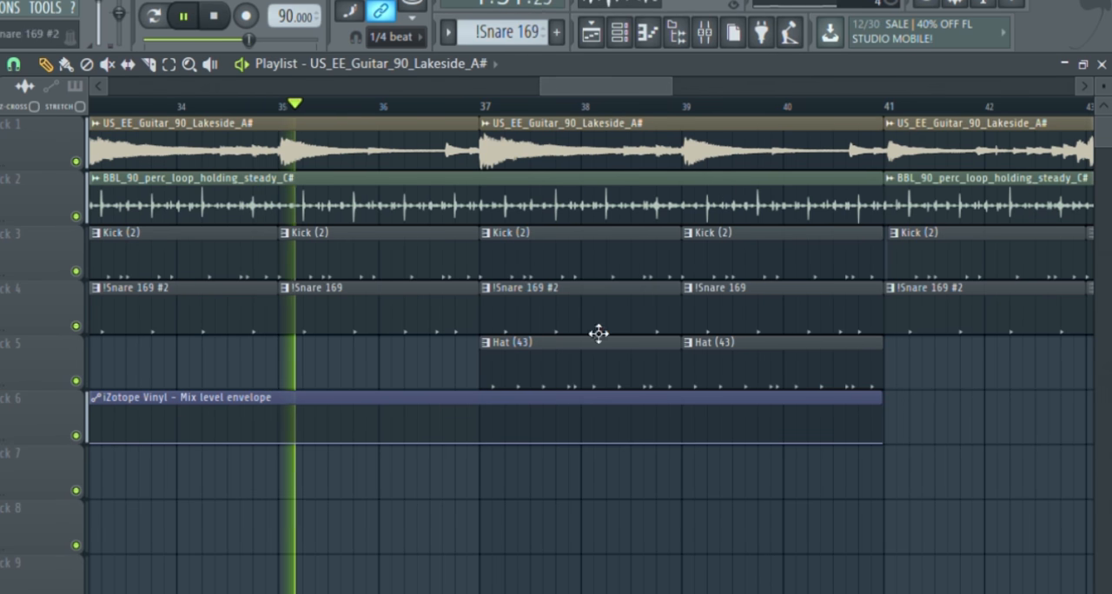
scroll(720, 462, down, 4)
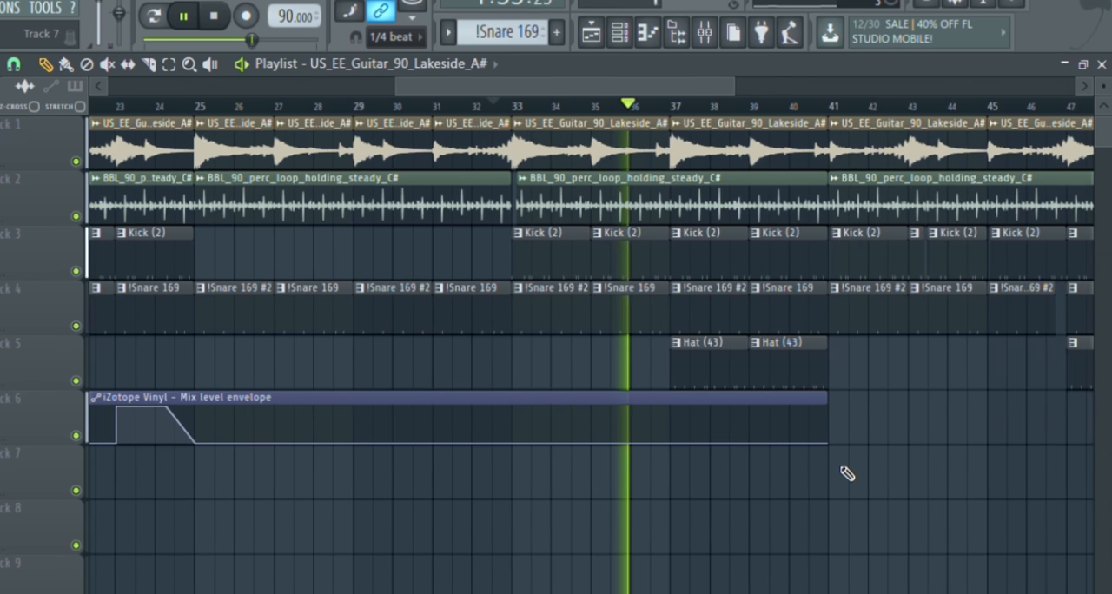
Keep the arrangement playing and examine the gaps cut into the kick, snare and hat clips between bars 41 and 49
scroll(847, 473, down, 2)
drag(602, 80, 742, 84)
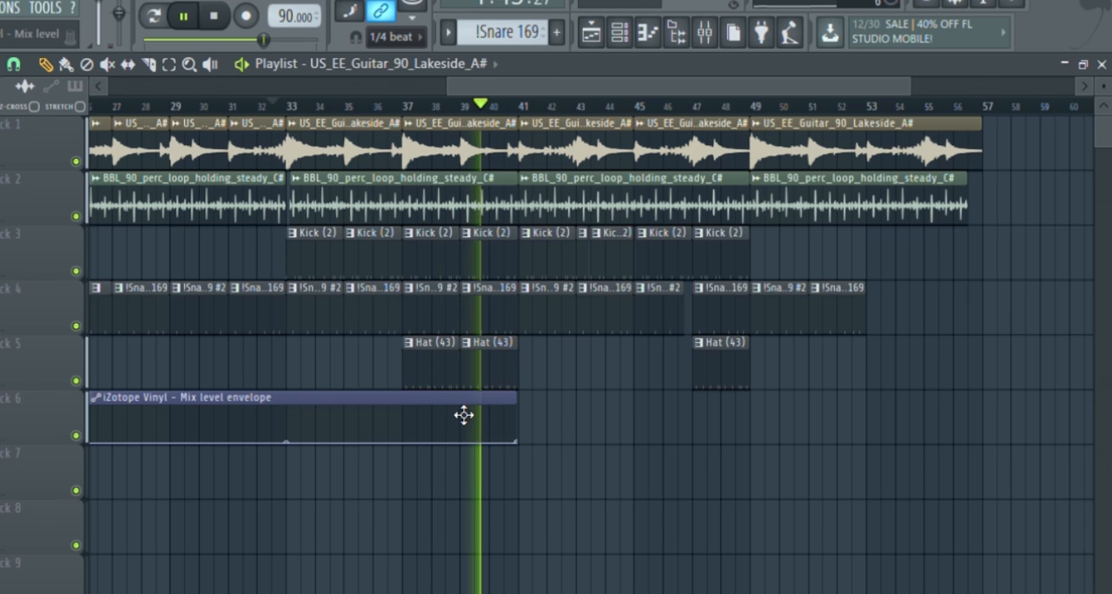
scroll(503, 399, up, 3)
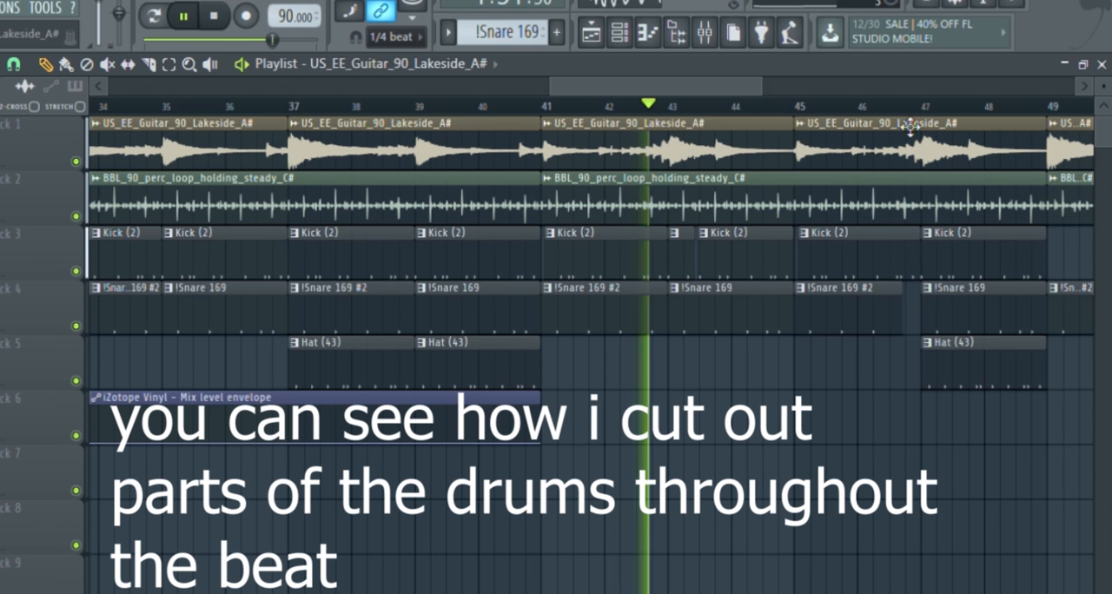
scroll(951, 221, down, 3)
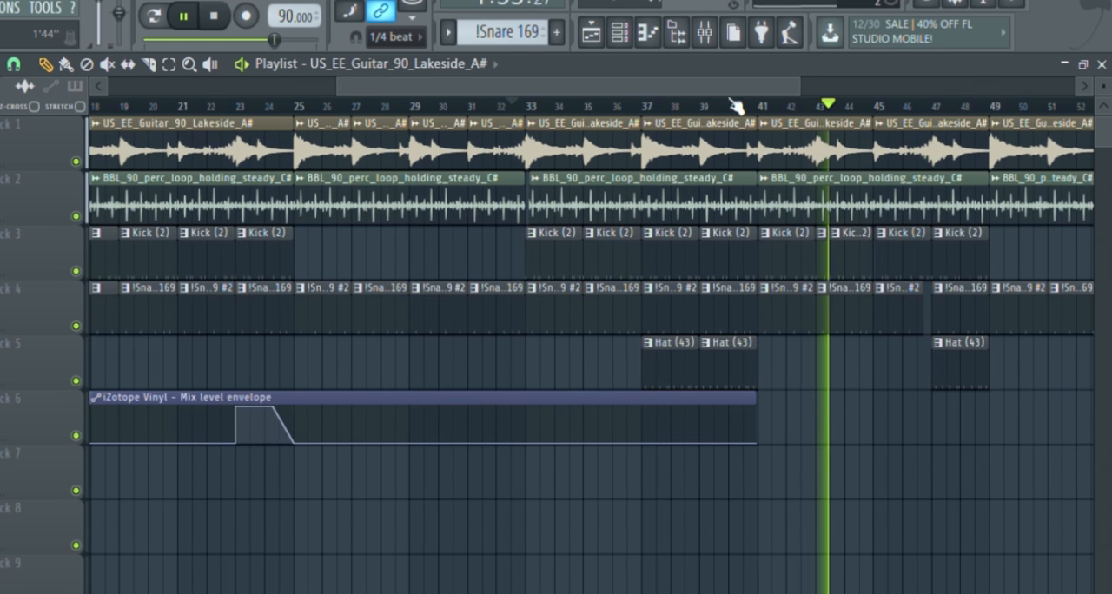
drag(704, 85, 857, 112)
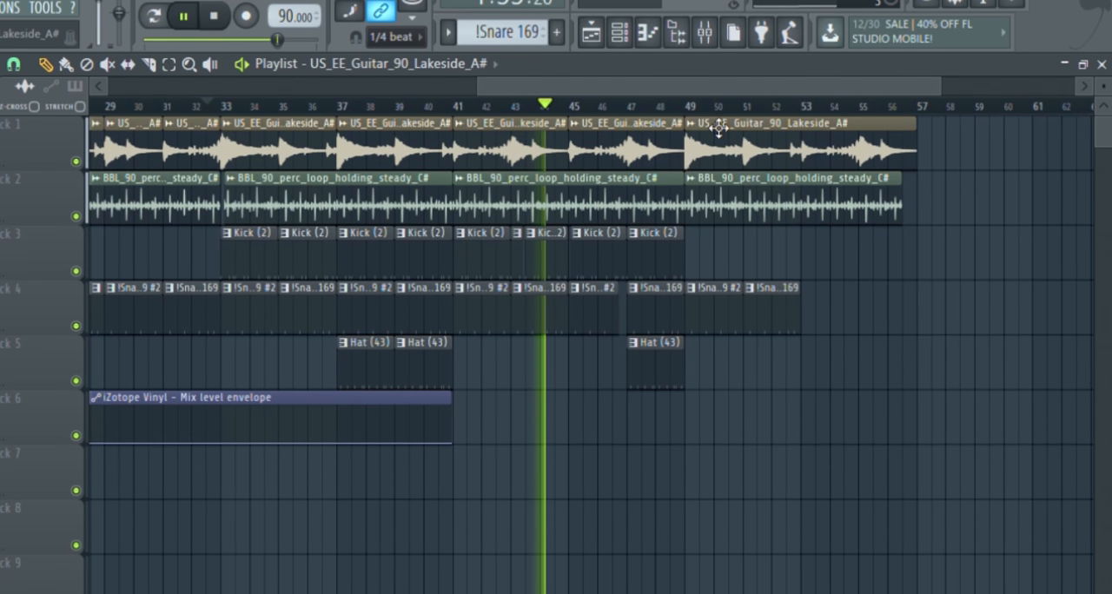
Play from bar 46 and skip ahead to bar 56 to review the beat's ending without kicks and hats, then stop playback
click(624, 106)
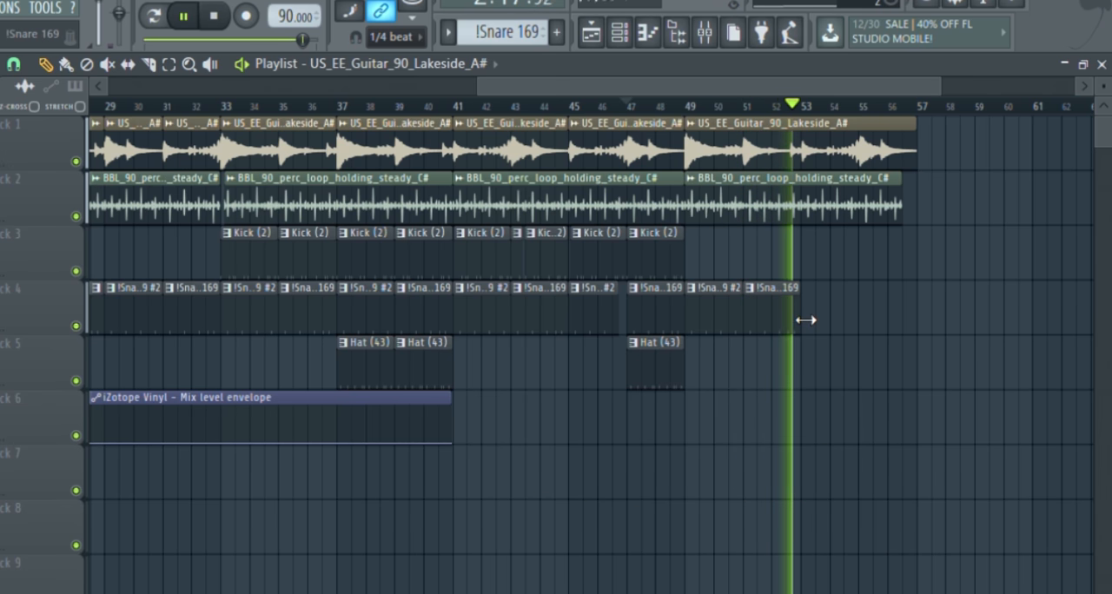
click(879, 110)
click(902, 108)
click(883, 109)
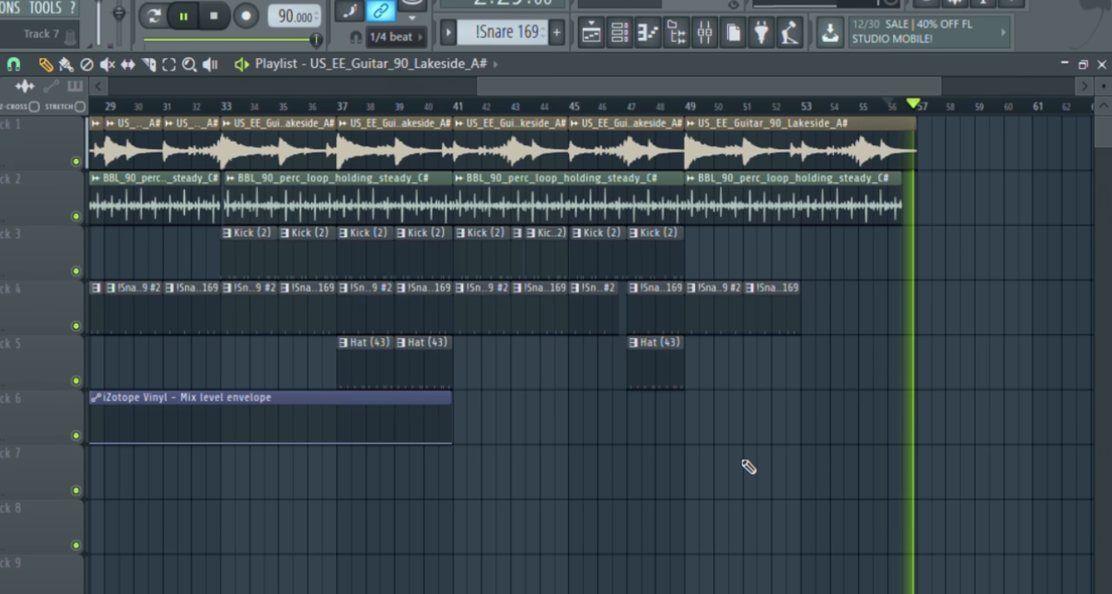
key(space)
Play the beat at 87 BPM from just before bar 5 with the whole arrangement in view
scroll(155, 382, down, 3)
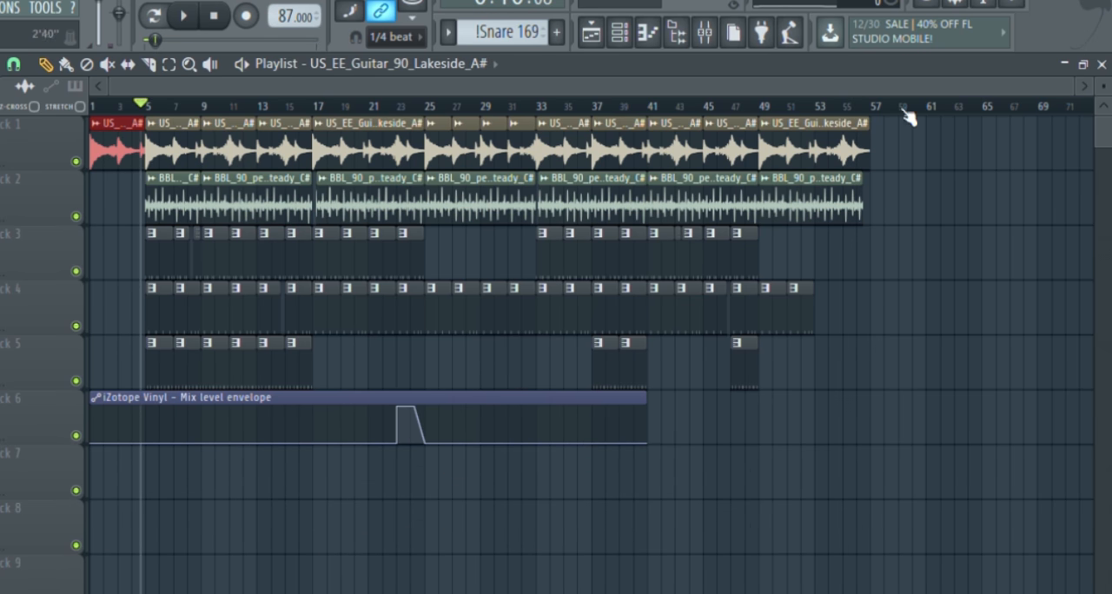
key(space)
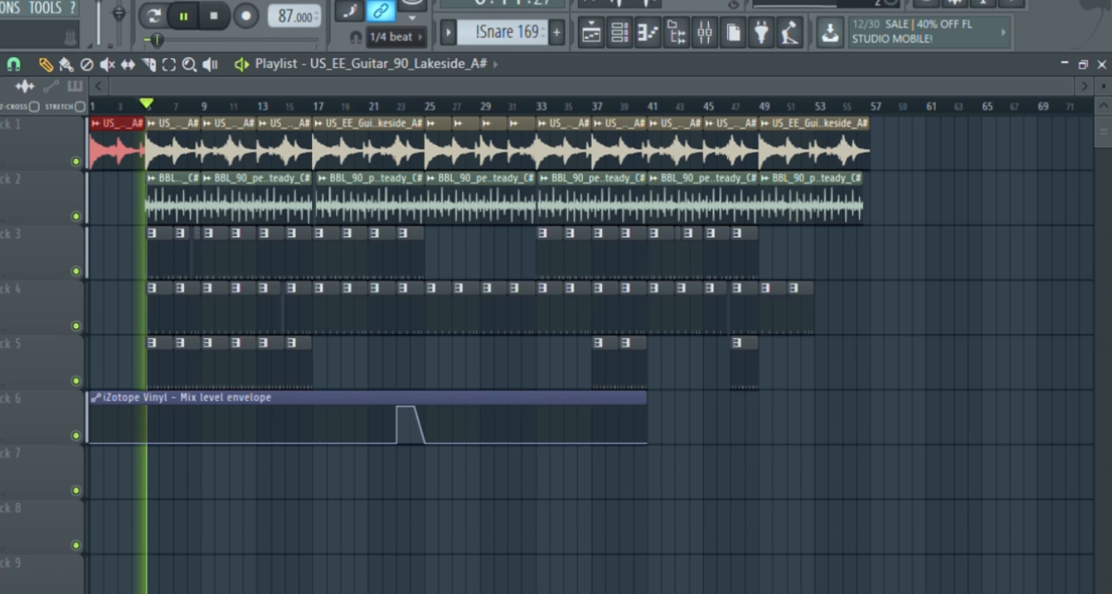